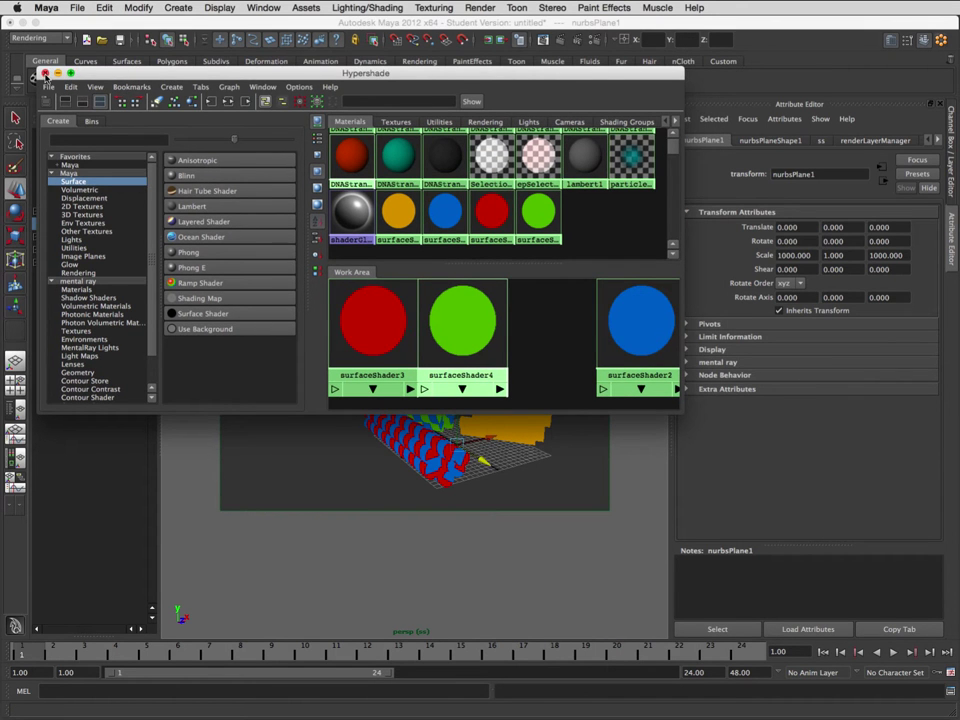
# - Close Hypershade and swap the Attribute Editor for the Channel Box/Layer Editor
pyautogui.click(45, 73)
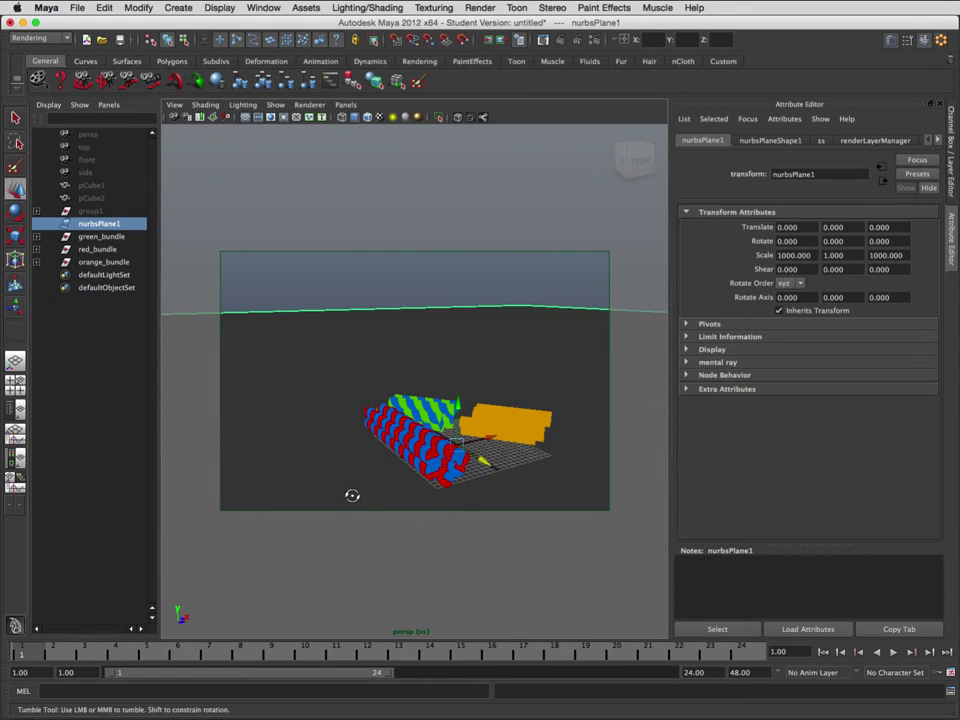
pyautogui.keyDown('alt'); pyautogui.moveTo(351, 497); pyautogui.dragTo(415, 424); pyautogui.keyUp('alt')
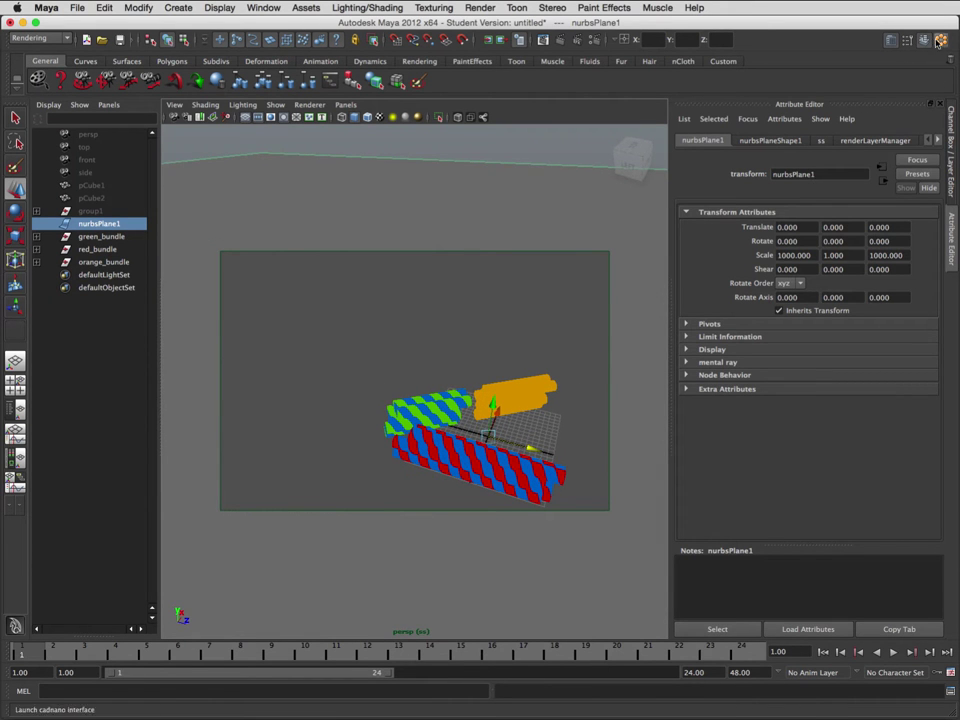
pyautogui.click(892, 41)
pyautogui.click(907, 40)
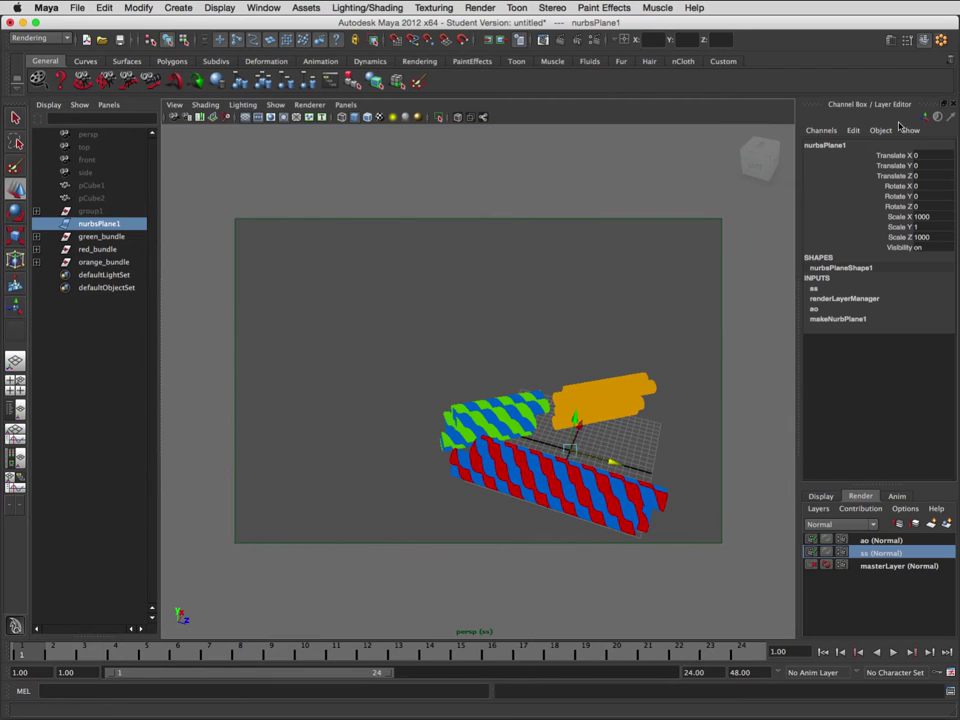
# - Check the ao render layer and return to the ss layer, then orbit to a new angle
pyautogui.click(872, 541)
pyautogui.click(875, 553)
pyautogui.click(875, 541)
pyautogui.click(875, 553)
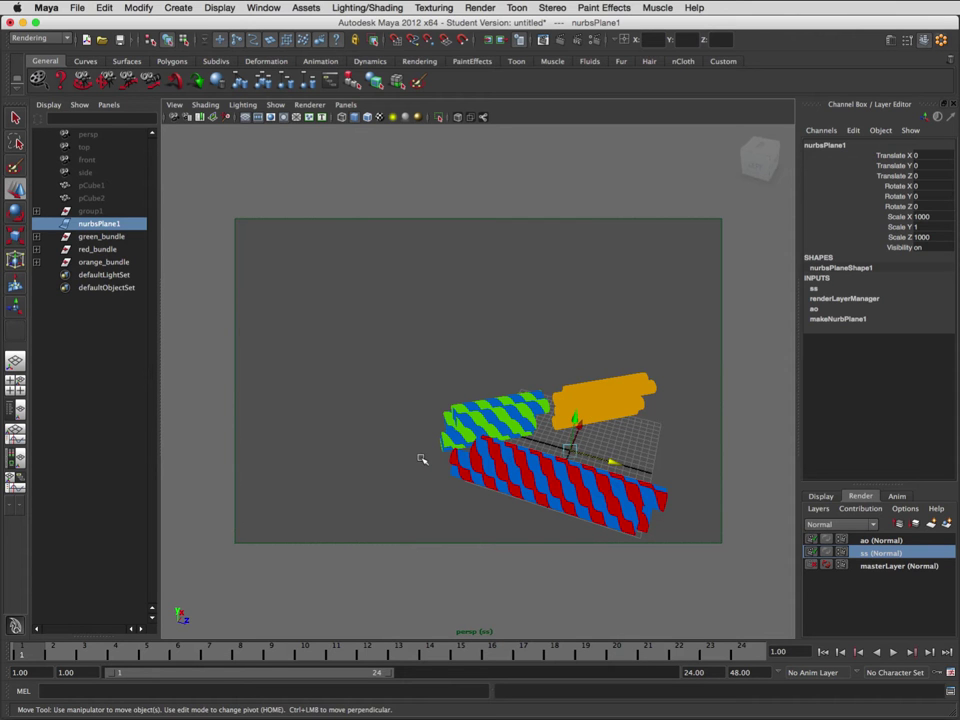
pyautogui.keyDown('alt'); pyautogui.moveTo(420, 454); pyautogui.dragTo(353, 471); pyautogui.keyUp('alt')
# - Render a test frame of the ss layer, then briefly check the ao layer before returning to ss
pyautogui.click(560, 40)
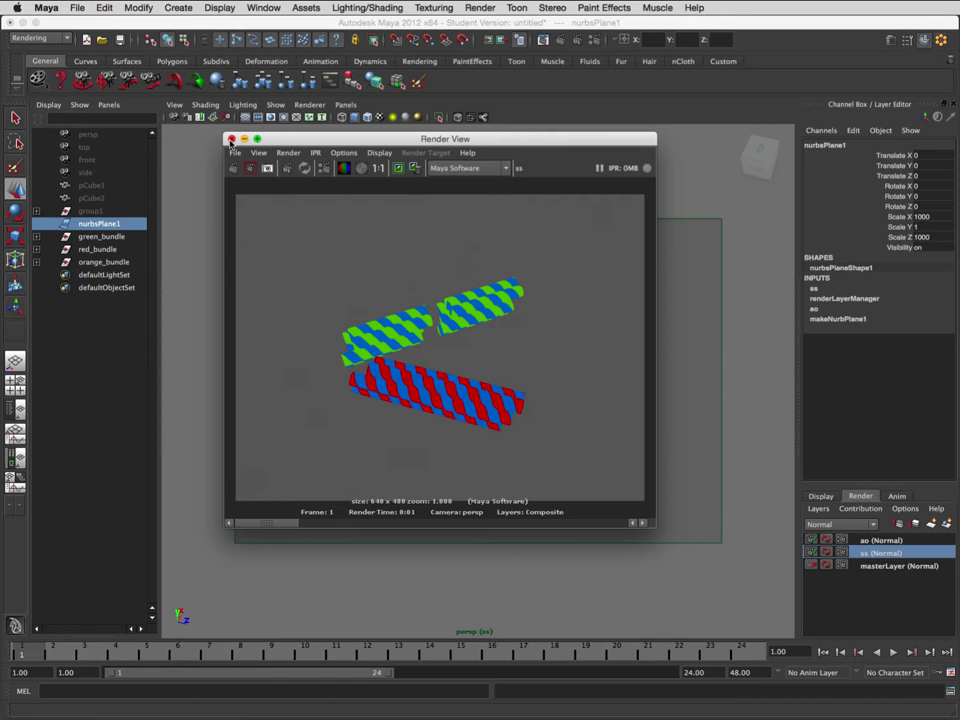
pyautogui.click(231, 139)
pyautogui.click(880, 541)
pyautogui.click(880, 553)
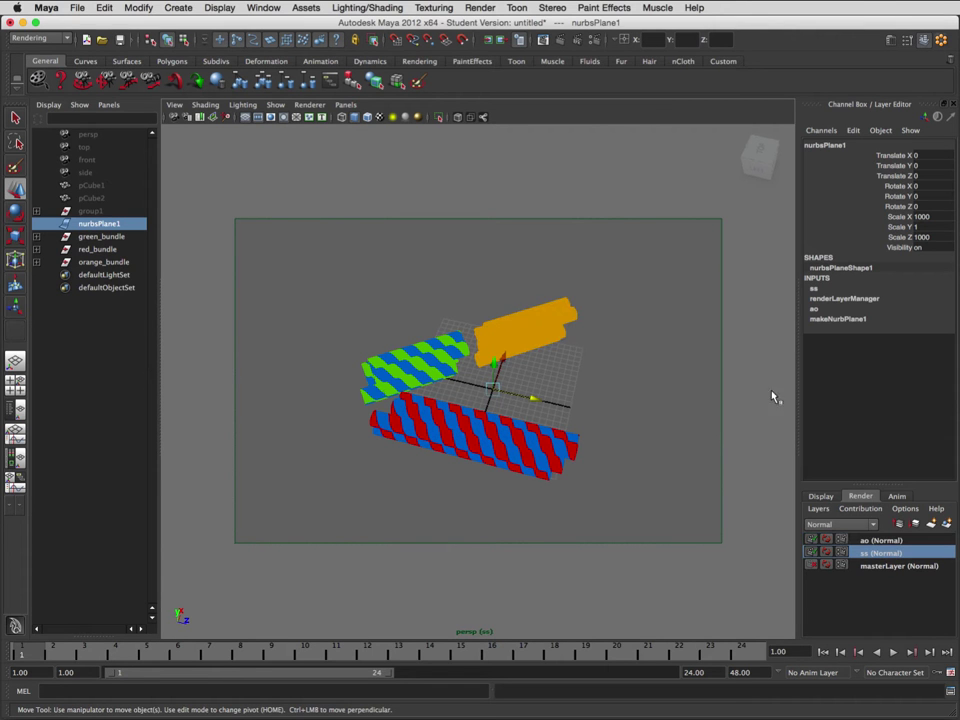
# - Review Render Settings, render again and browse the stored images before closing Render View
pyautogui.click(577, 40)
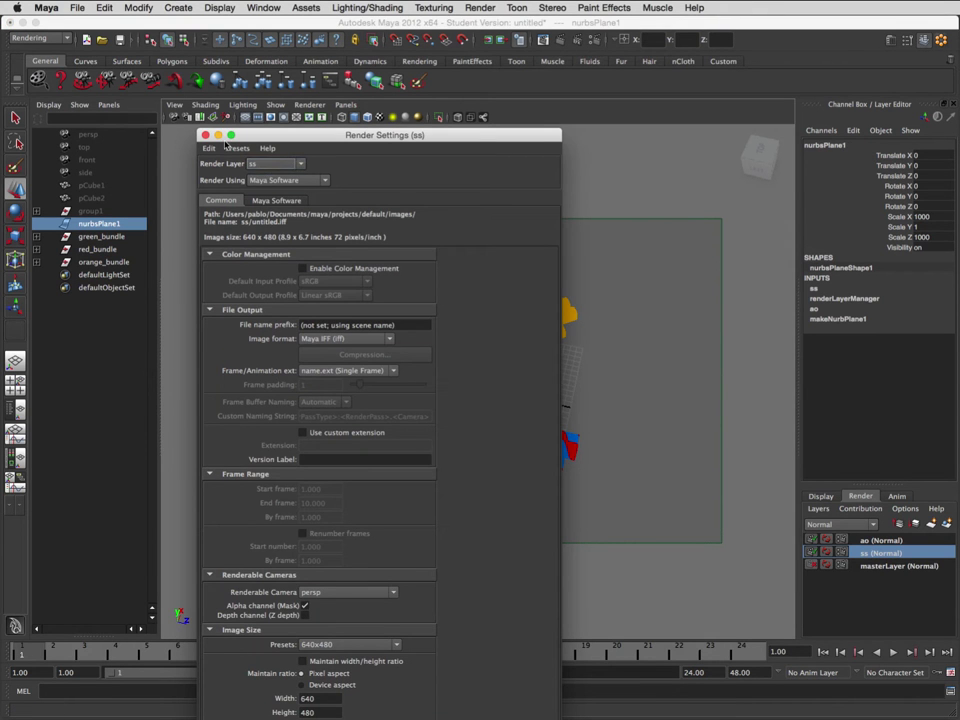
pyautogui.click(206, 136)
pyautogui.click(410, 39)
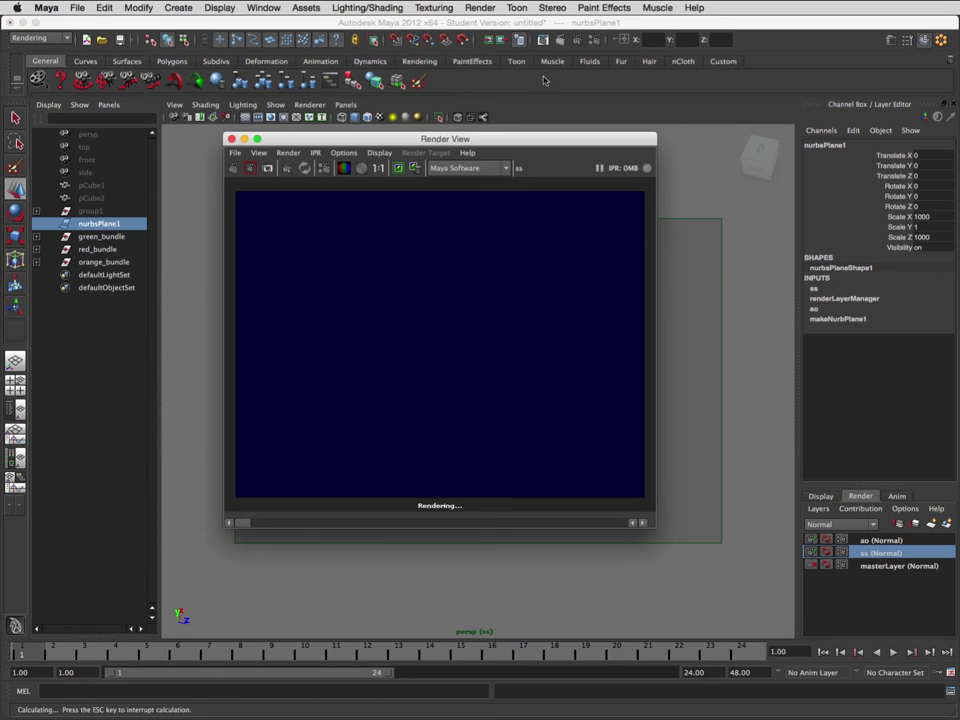
pyautogui.click(644, 523)
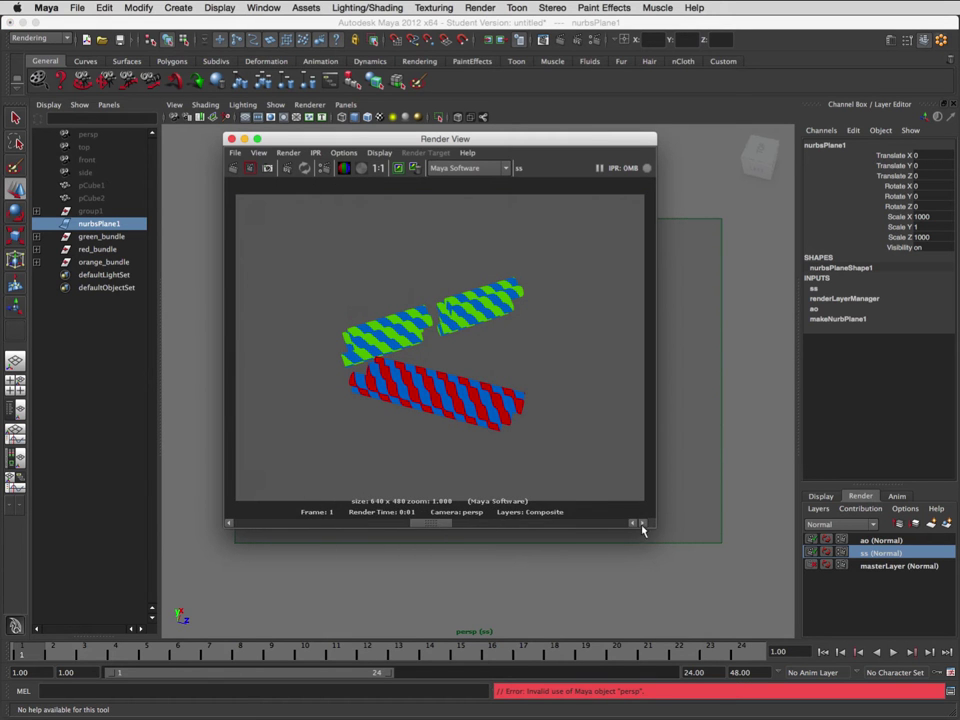
pyautogui.click(632, 523)
pyautogui.click(632, 524)
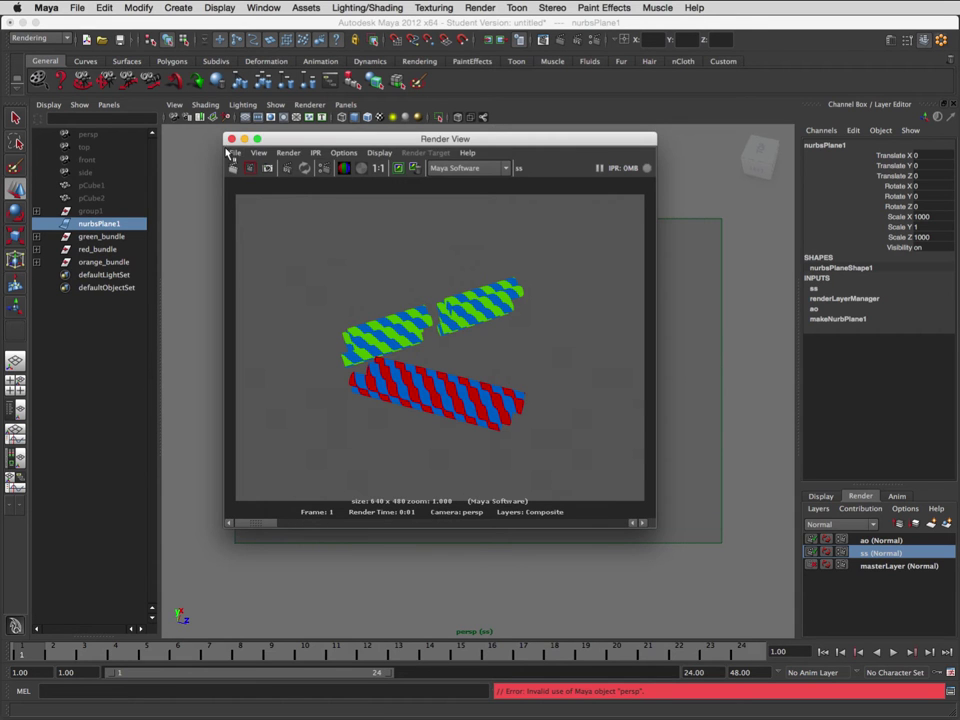
pyautogui.click(231, 139)
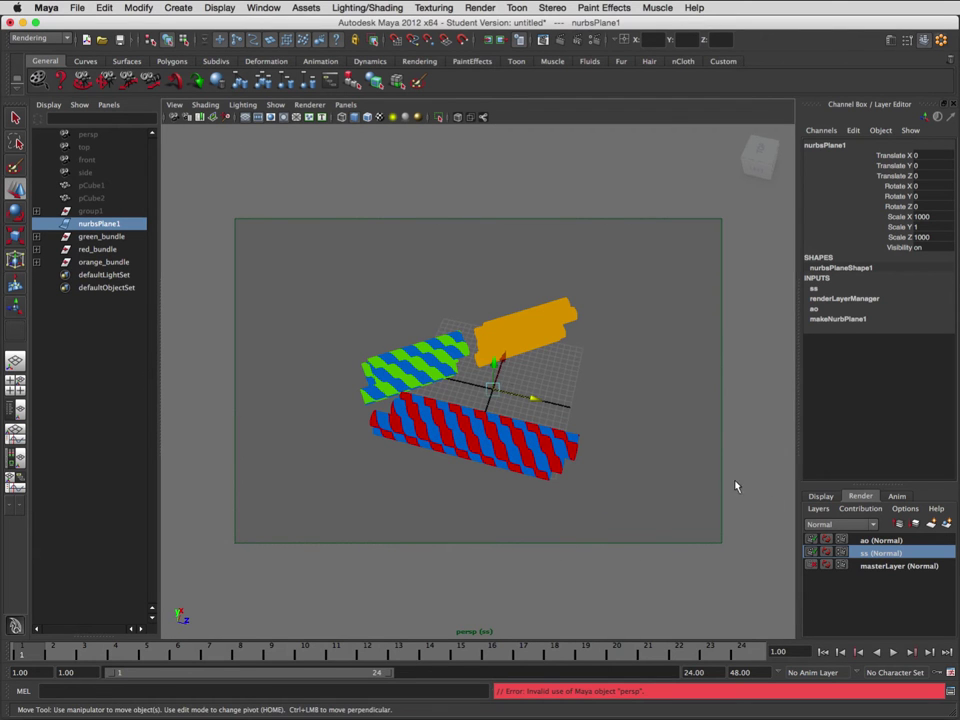
# - Select green_bundle, red_bundle and orange_bundle and add a new toon outline to them
pyautogui.click(100, 237)
pyautogui.keyDown('shift'); pyautogui.click(97, 250); pyautogui.keyUp('shift')
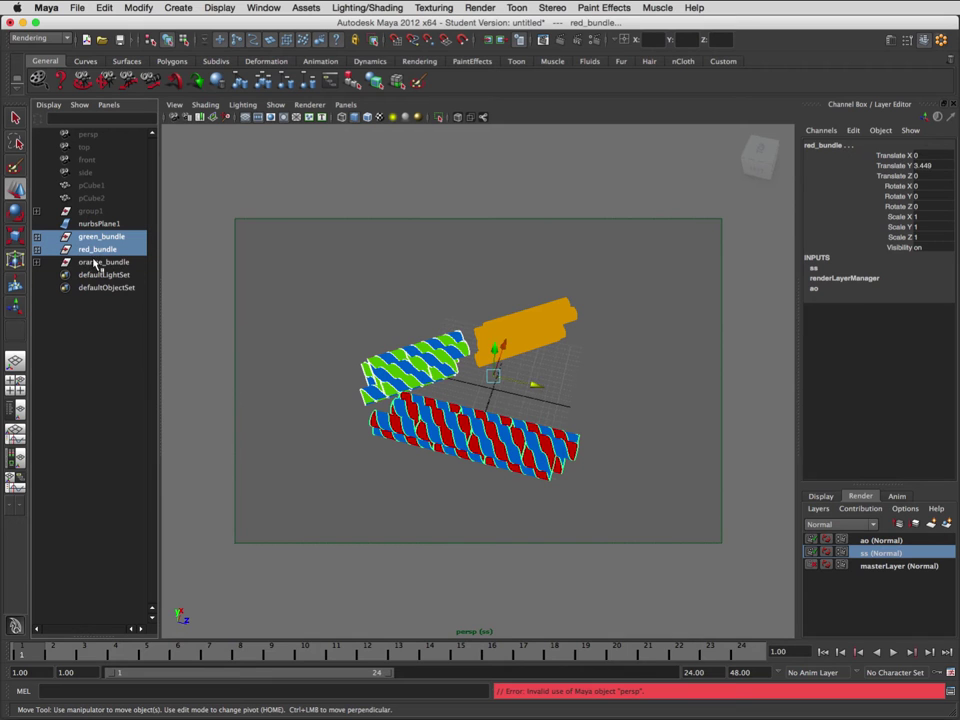
pyautogui.keyDown('shift'); pyautogui.click(95, 262); pyautogui.keyUp('shift')
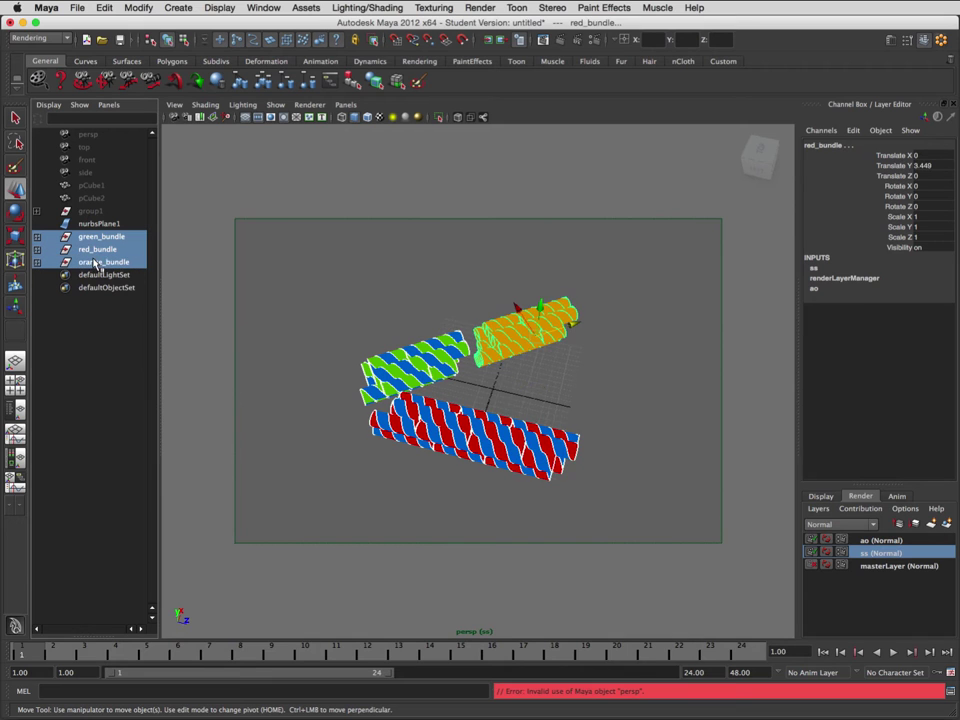
pyautogui.click(518, 62)
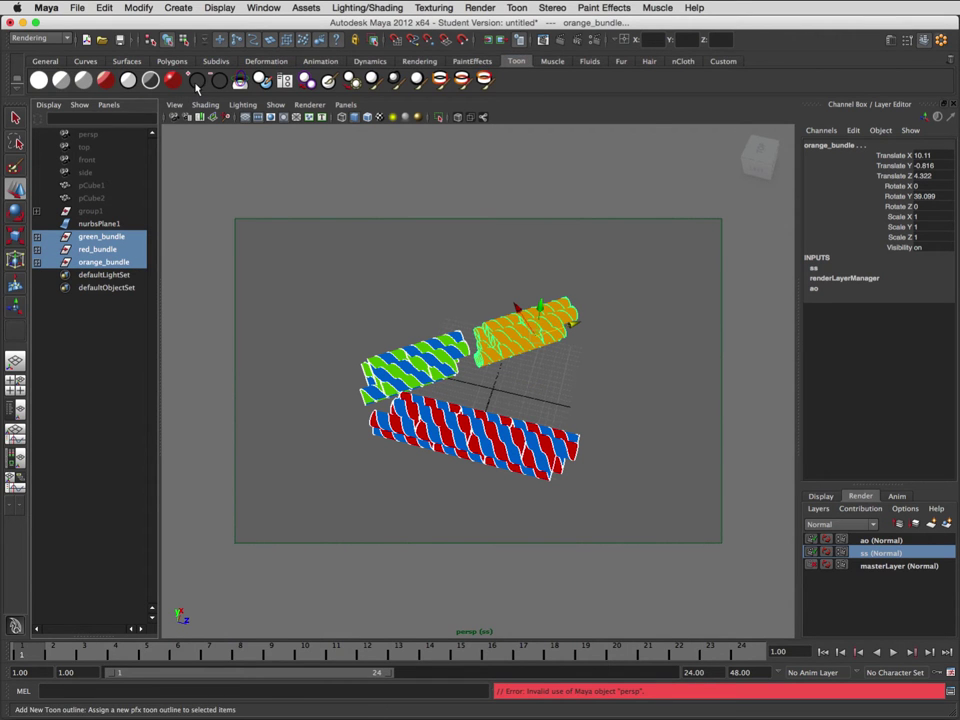
pyautogui.click(479, 7)
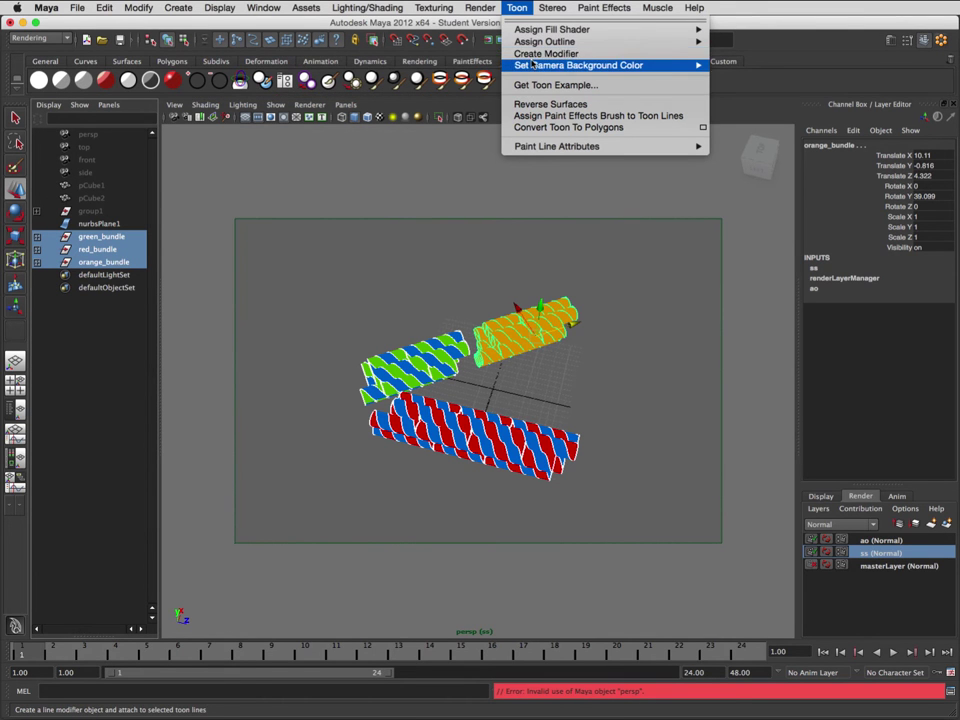
pyautogui.moveTo(541, 63)
pyautogui.moveTo(574, 44)
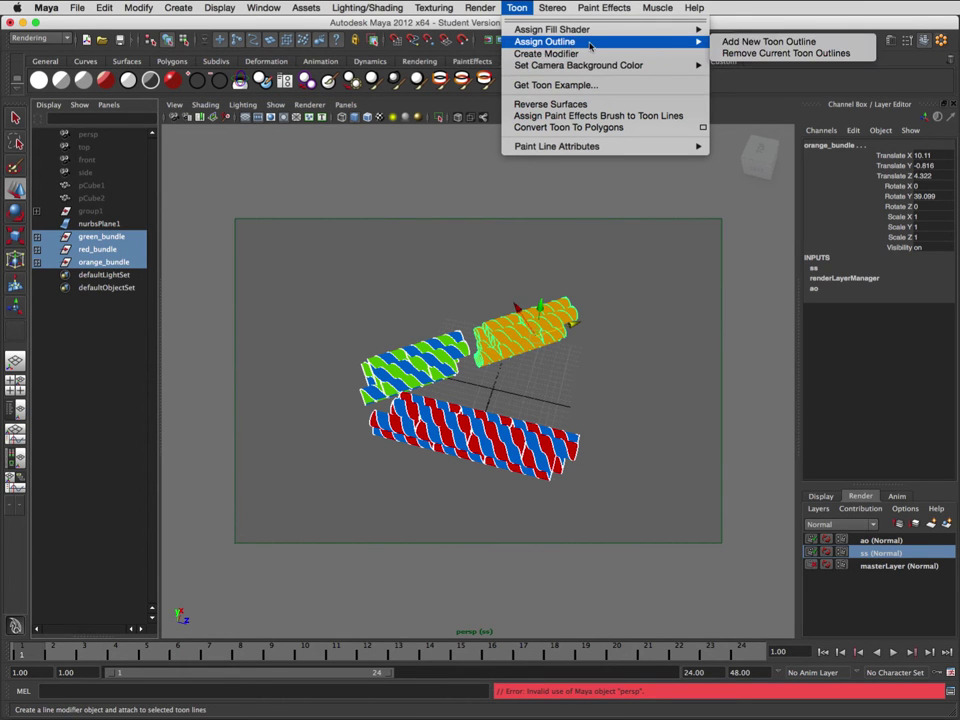
pyautogui.click(757, 42)
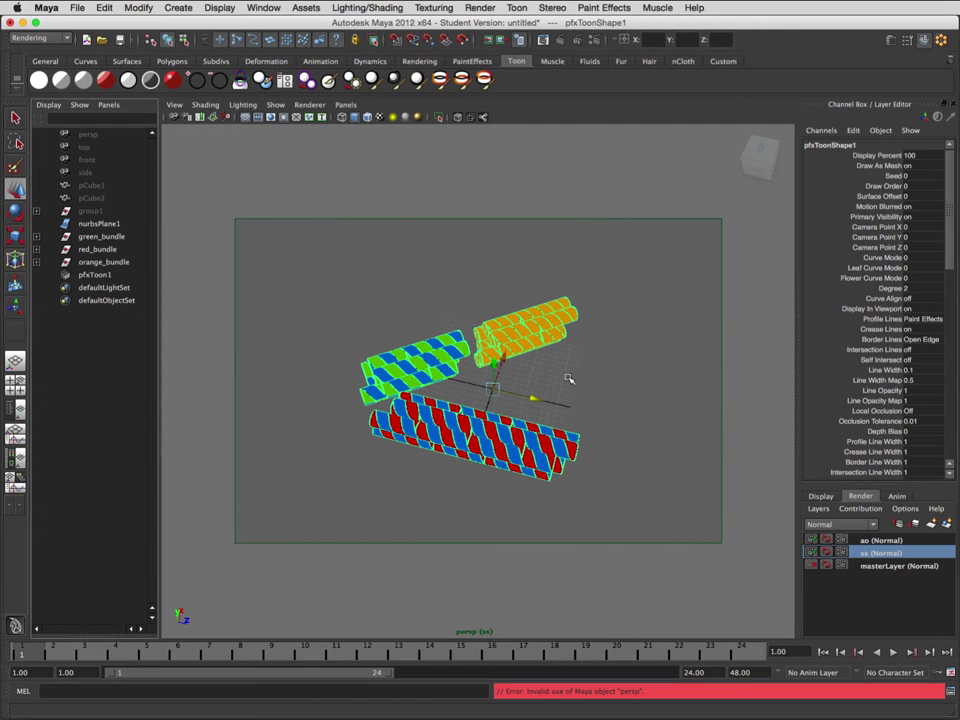
# - Select the new pfxToon1 outline, checking the outlines unhighlighted via nurbsPlane1
pyautogui.press('w')
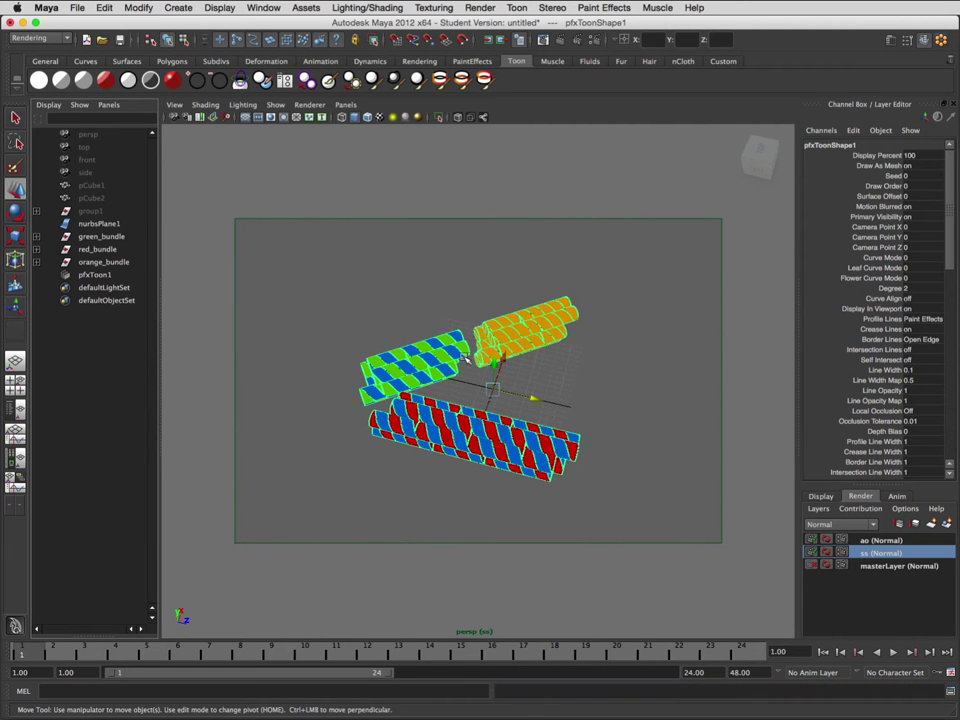
pyautogui.scroll(2, 448, 296)
pyautogui.scroll(3, 435, 300)
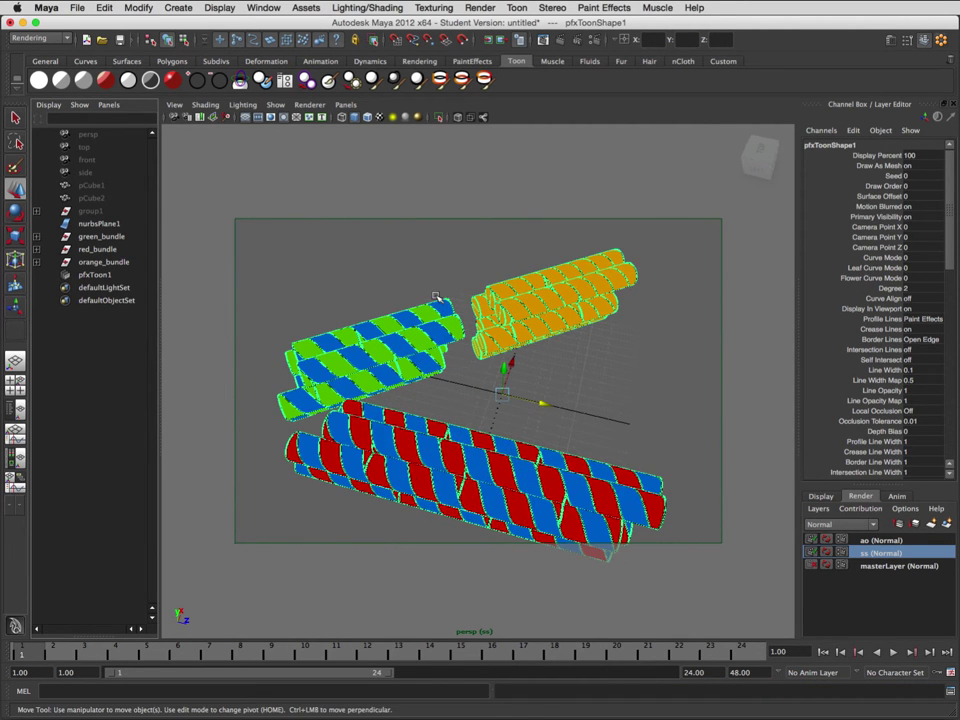
pyautogui.click(96, 274)
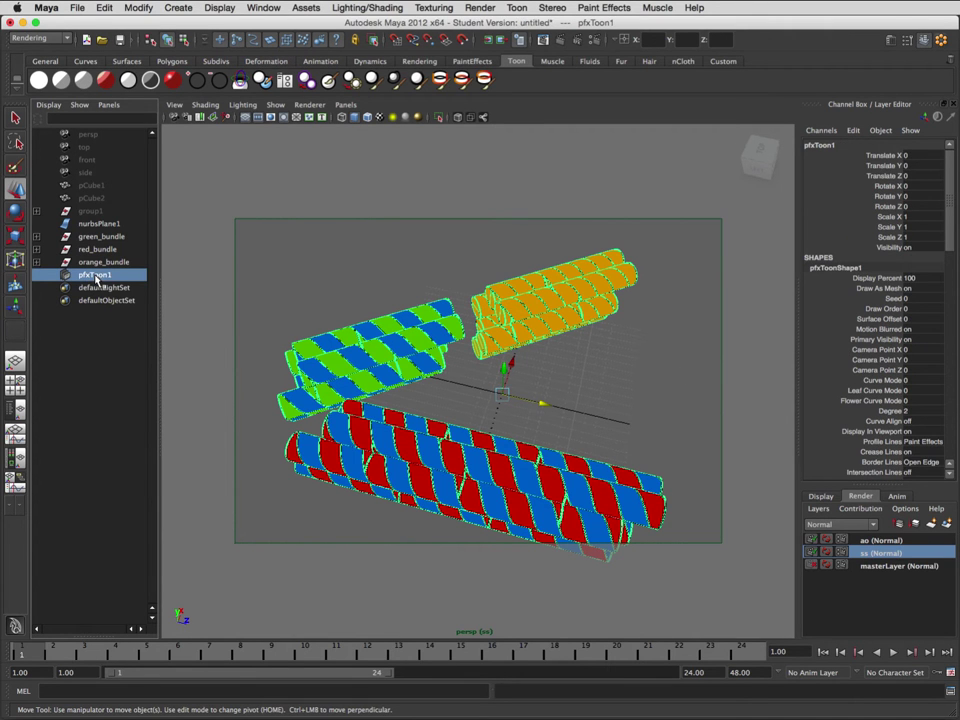
pyautogui.click(298, 281)
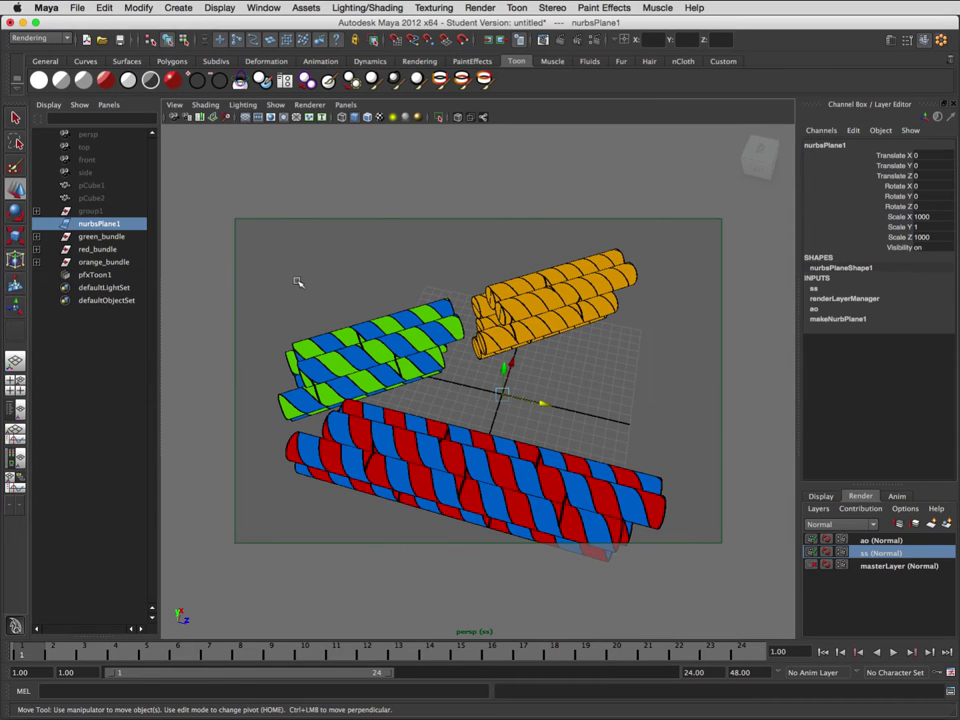
pyautogui.click(100, 276)
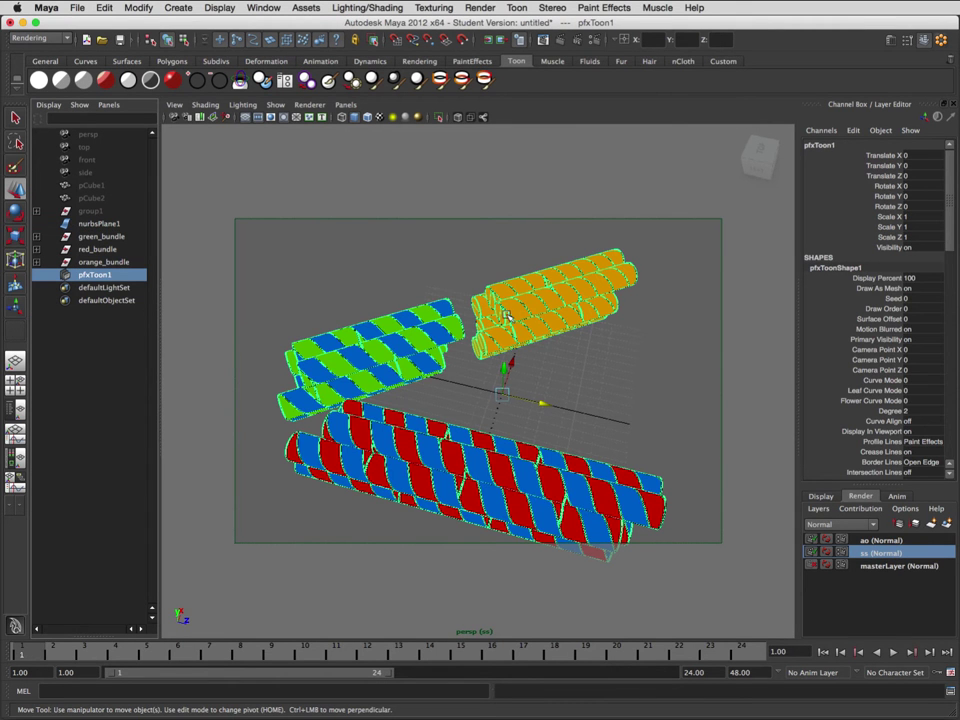
pyautogui.scroll(-5, 507, 315)
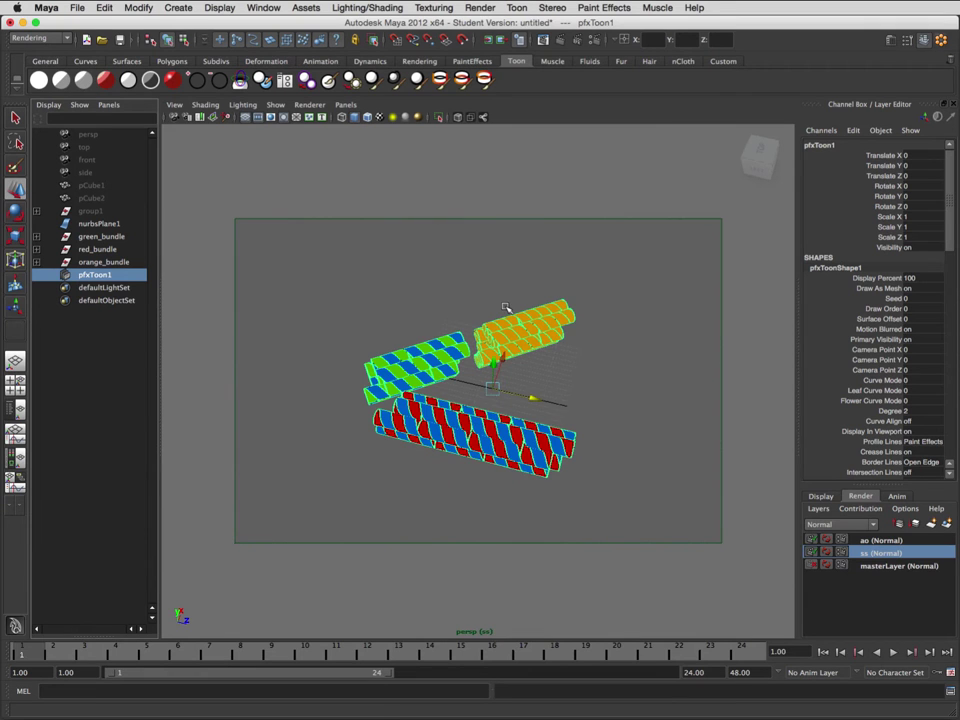
pyautogui.scroll(3, 507, 308)
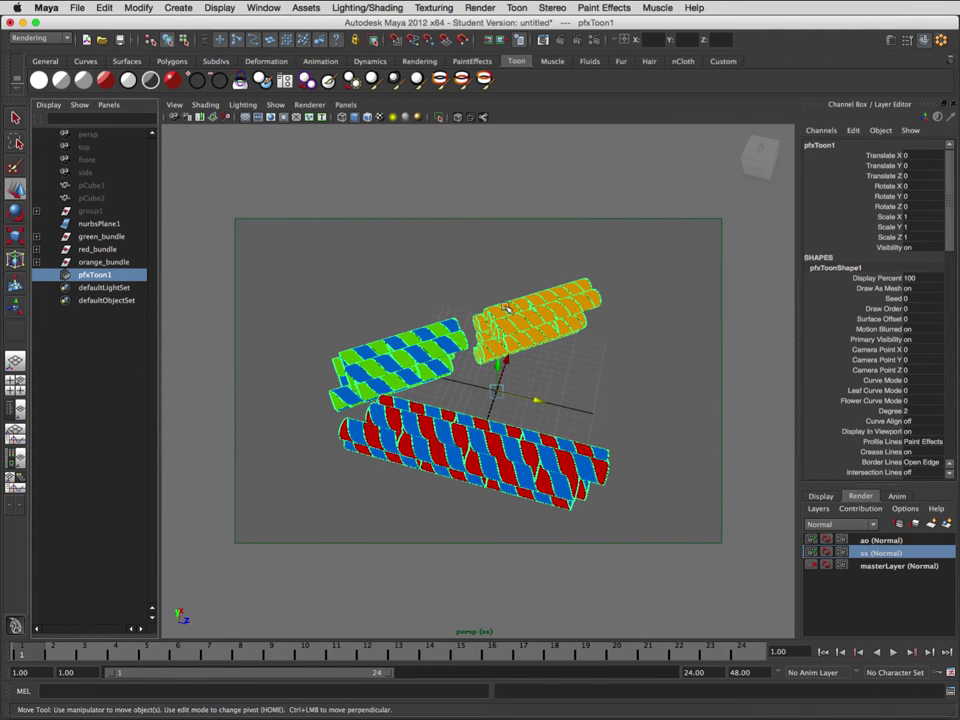
# - Render the toon outlines, make the ss layer active and render another test frame
pyautogui.click(562, 42)
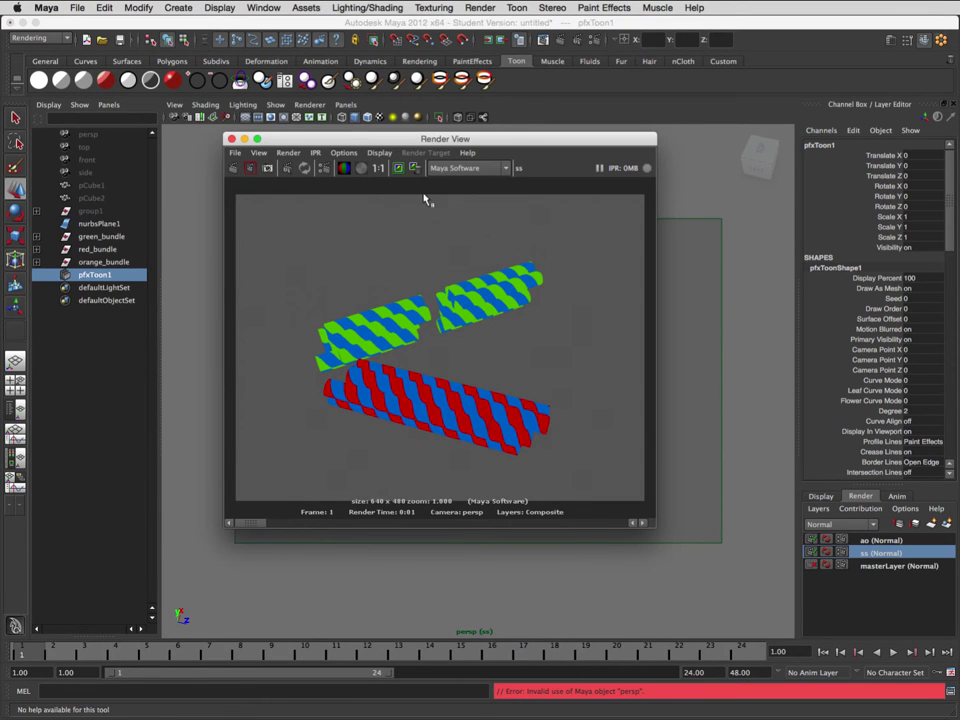
pyautogui.click(229, 138)
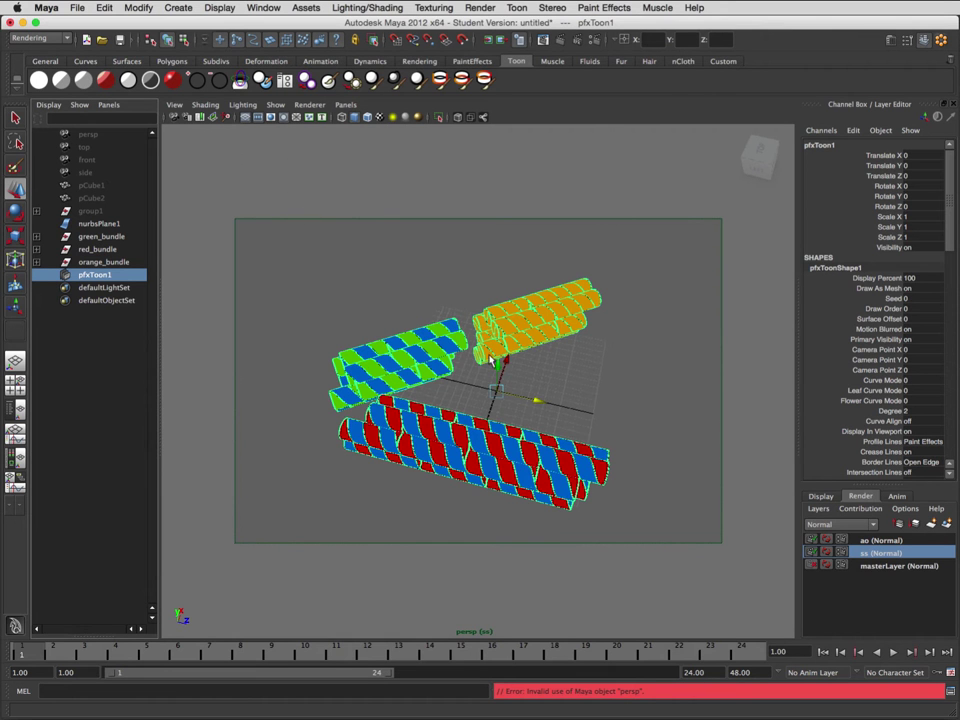
pyautogui.click(867, 541)
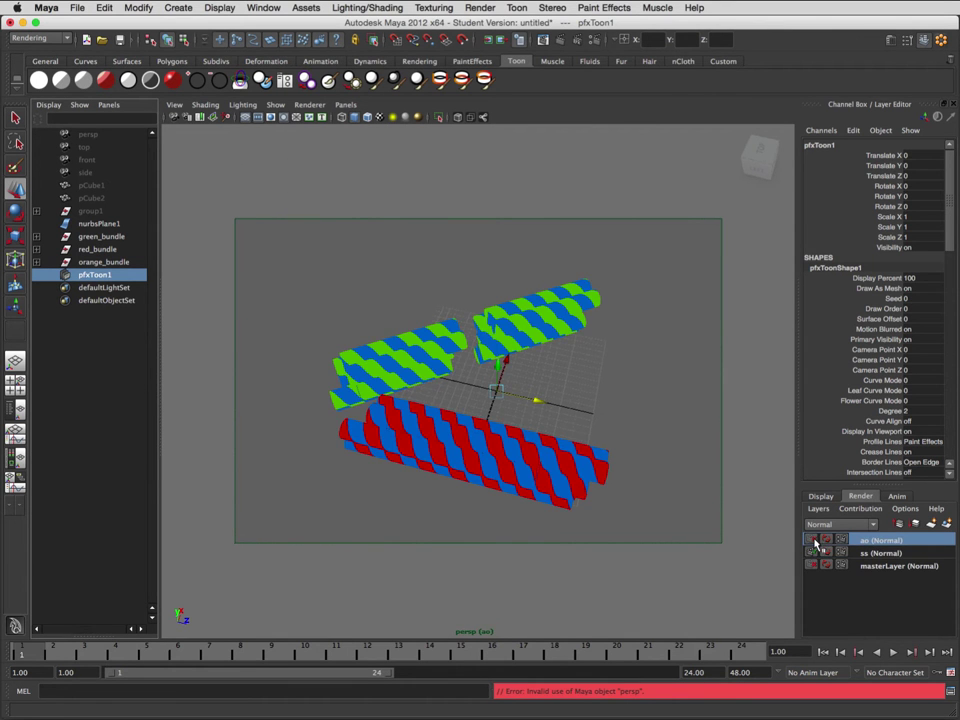
pyautogui.click(871, 551)
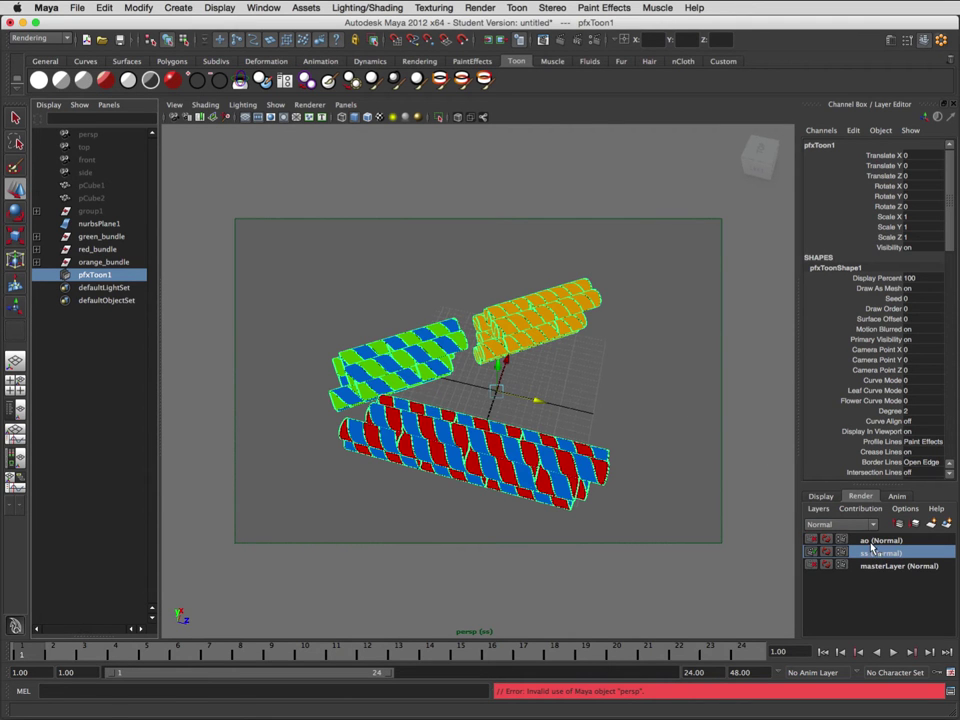
pyautogui.click(562, 44)
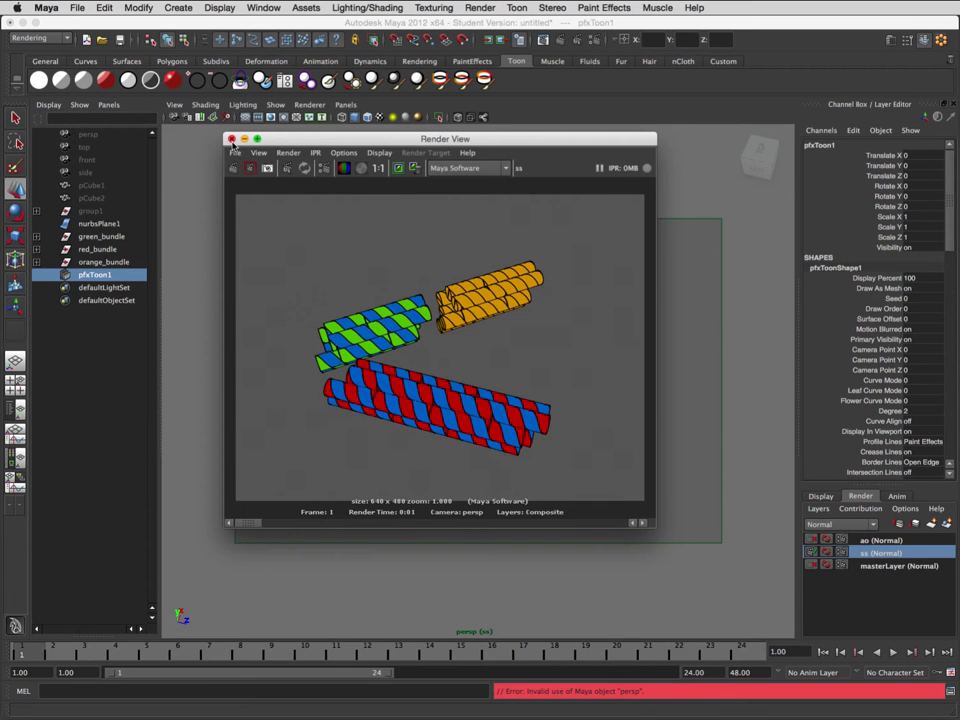
pyautogui.click(231, 139)
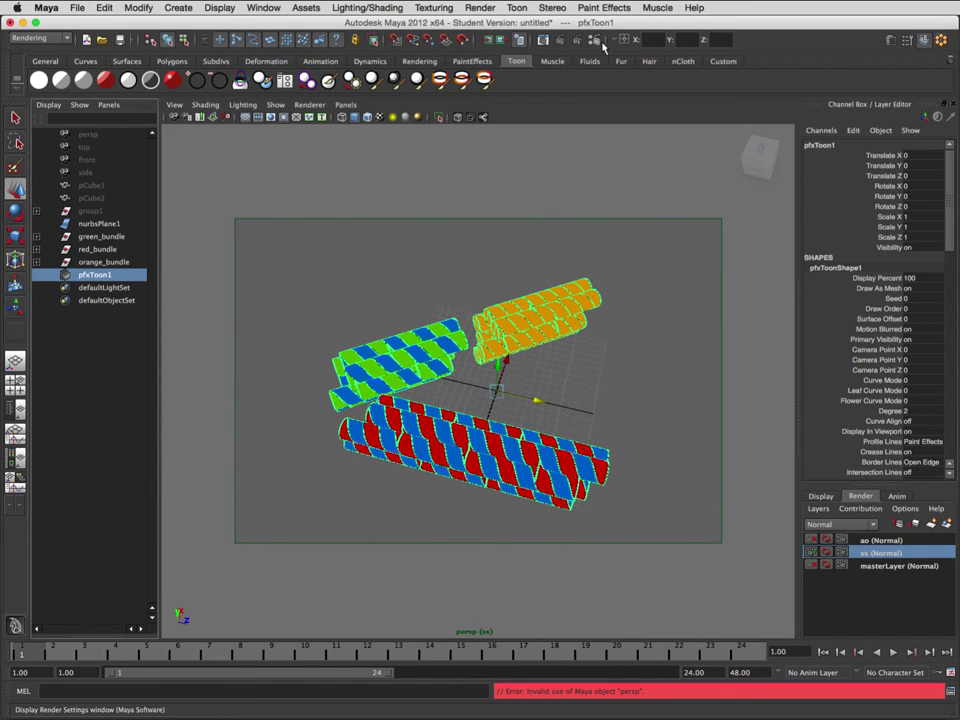
# - Select nurbsPlane1, then reselect the pfxToon1 outline
pyautogui.click(660, 418)
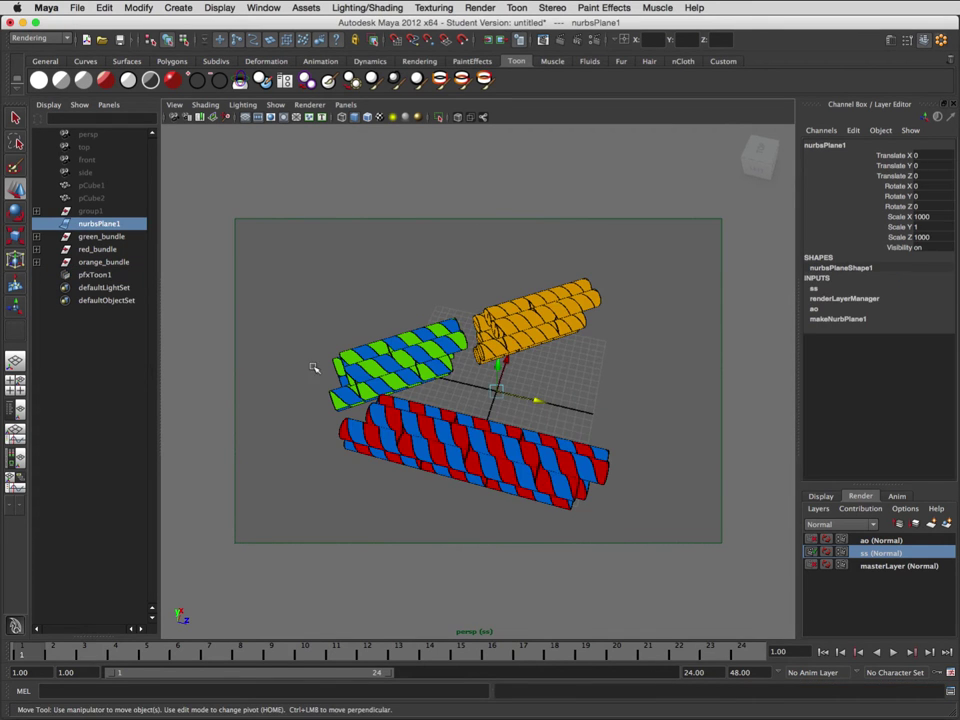
pyautogui.click(108, 275)
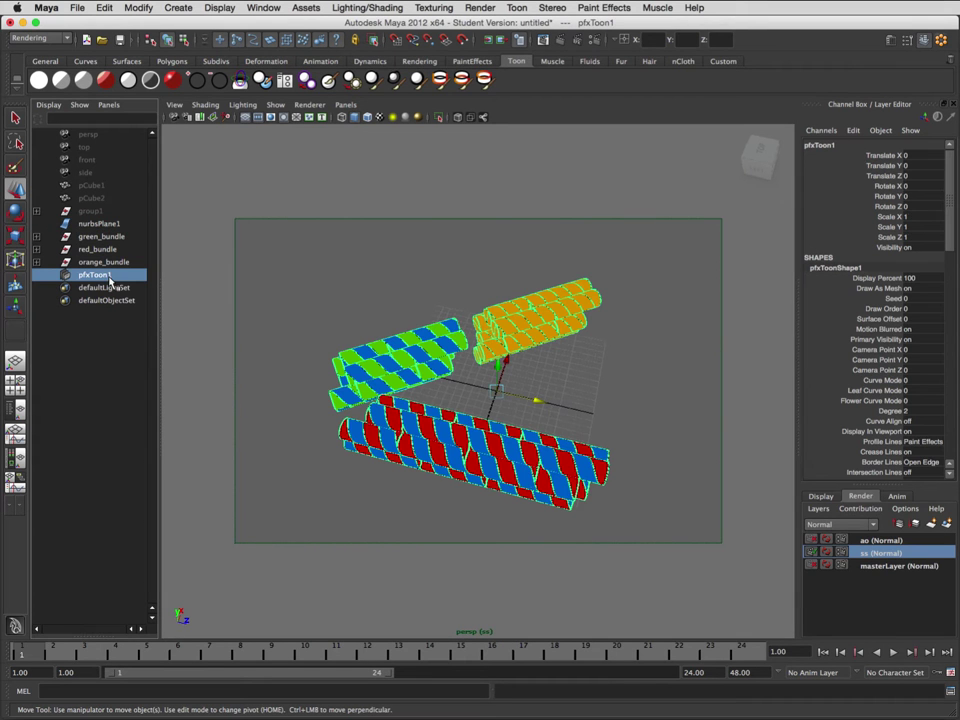
pyautogui.scroll(-2, 846, 369)
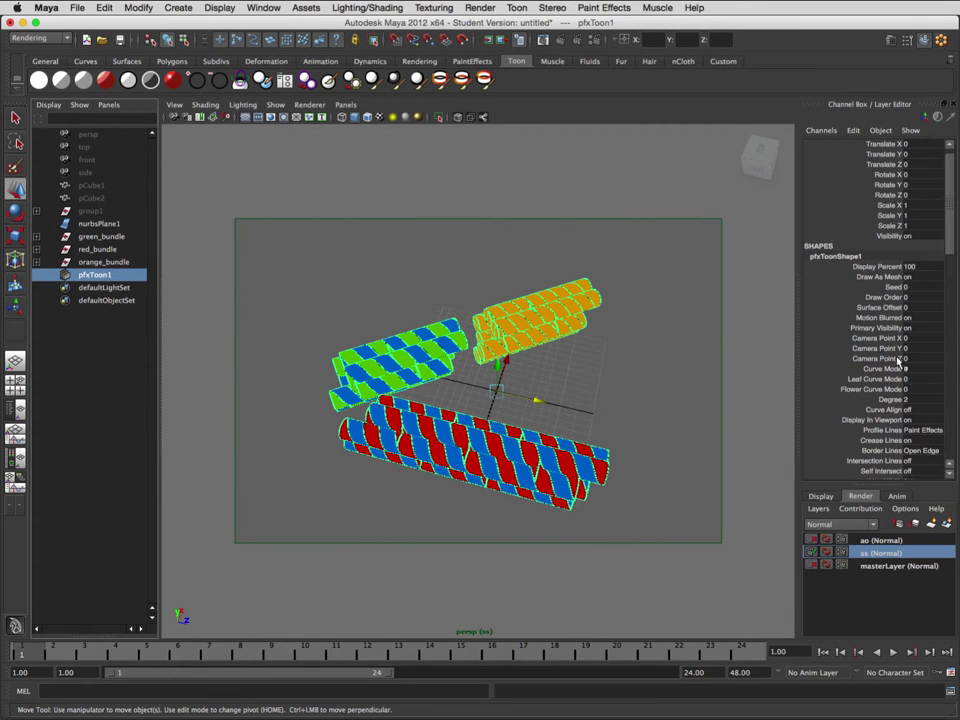
# - Drag the pfxToonShape1 Line Width up to about 0.25 in the Attribute Editor
pyautogui.click(891, 41)
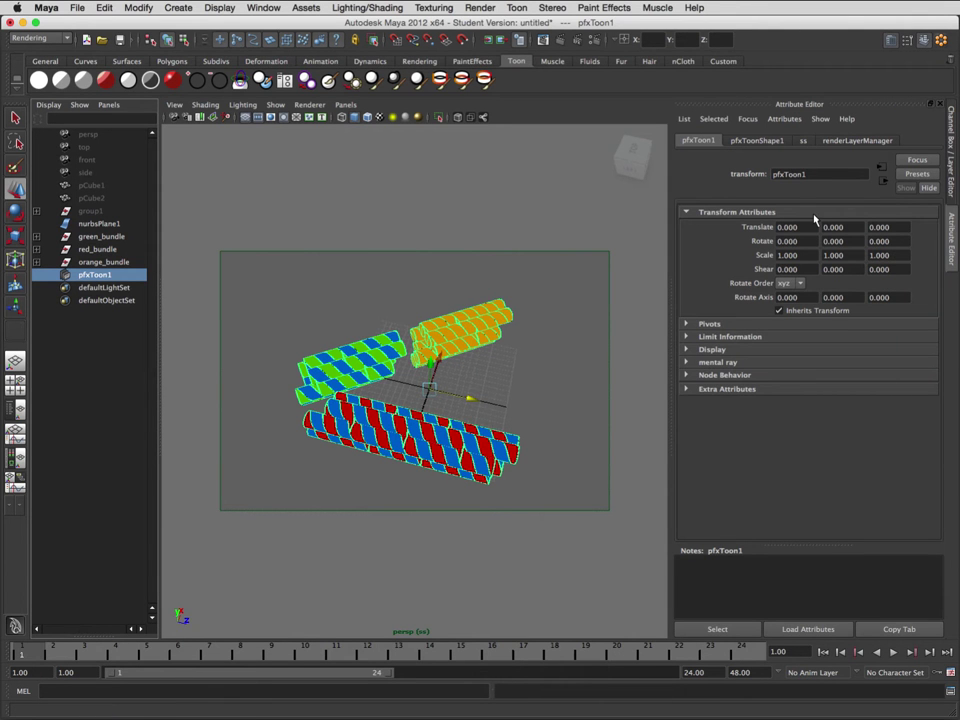
pyautogui.scroll(3, 515, 367)
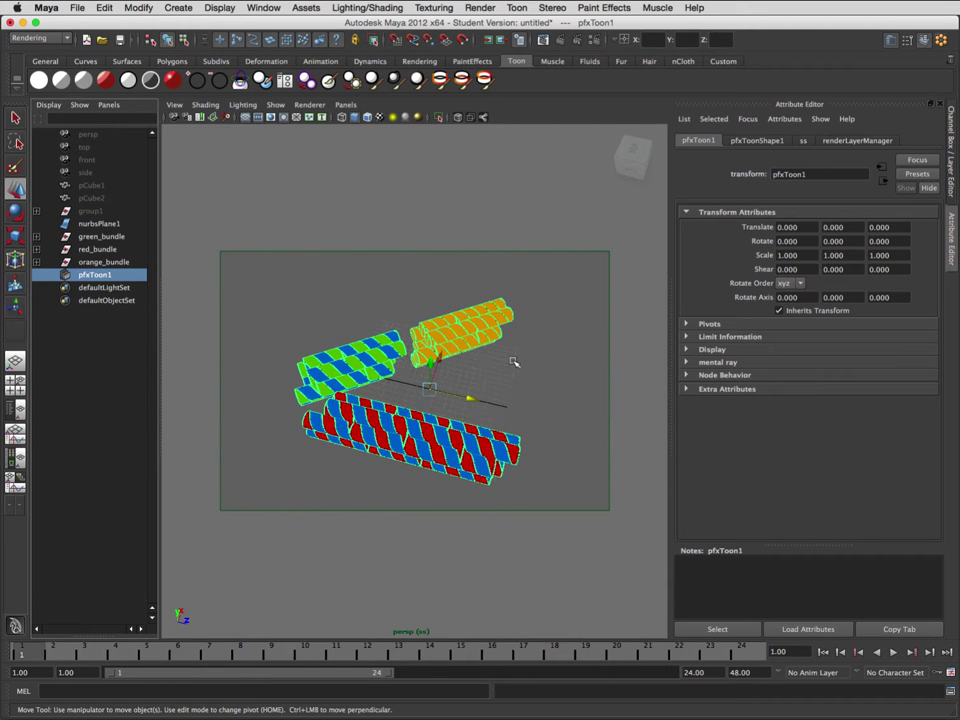
pyautogui.scroll(3, 513, 362)
pyautogui.scroll(-5, 513, 362)
pyautogui.click(759, 141)
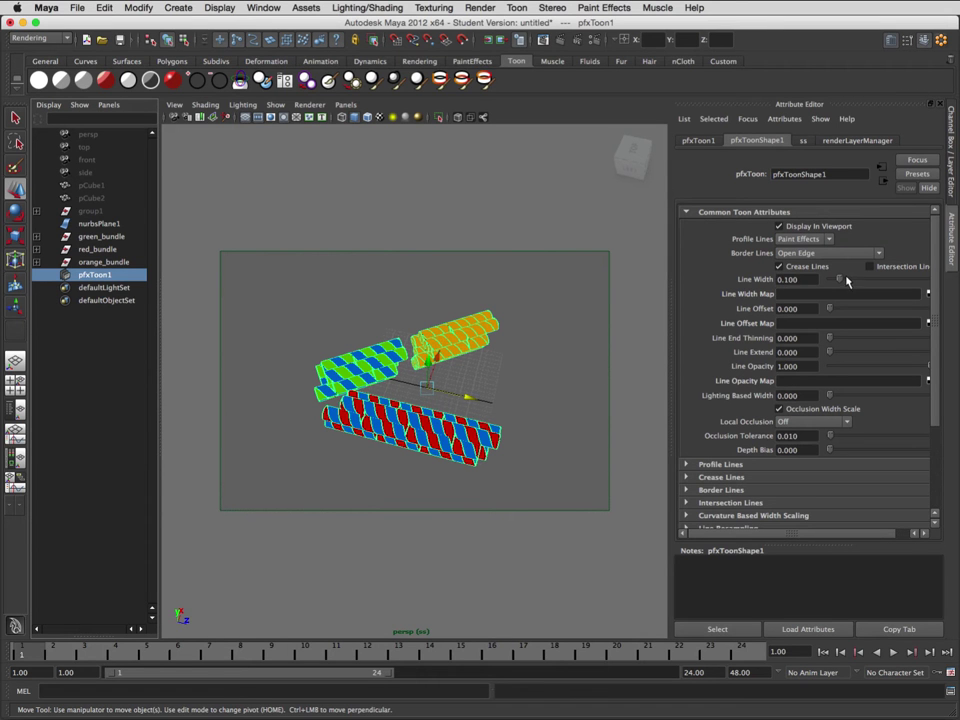
pyautogui.moveTo(840, 282); pyautogui.dragTo(856, 281)
# - Render the thicker outlines, then set Line Width to 0.15 and render again
pyautogui.click(562, 42)
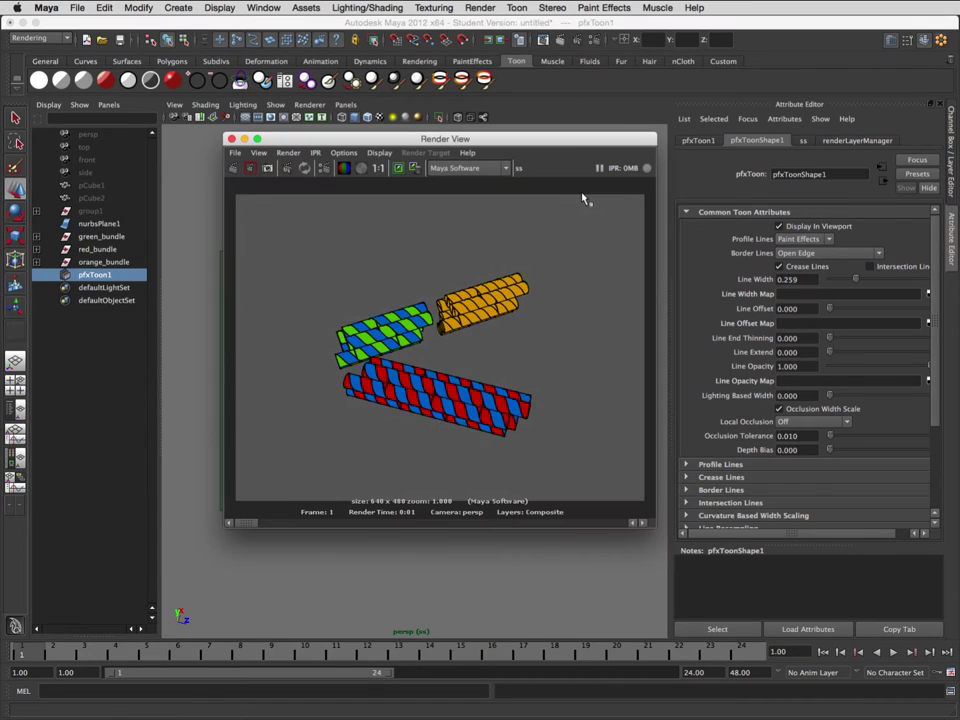
pyautogui.click(231, 140)
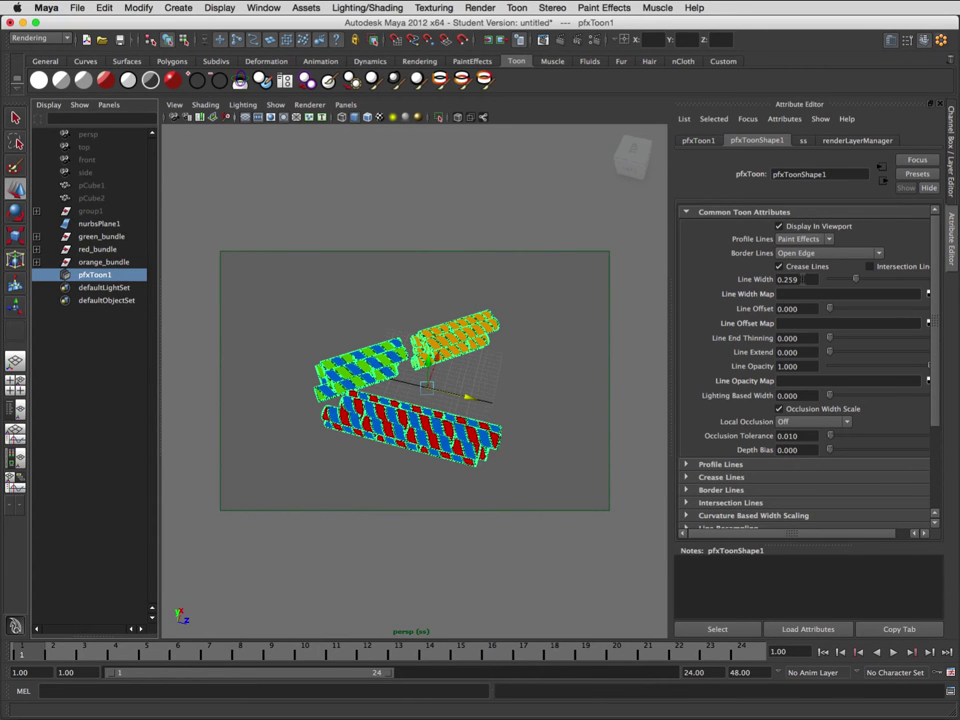
pyautogui.click(790, 279)
pyautogui.write('.15')
pyautogui.press('Return')
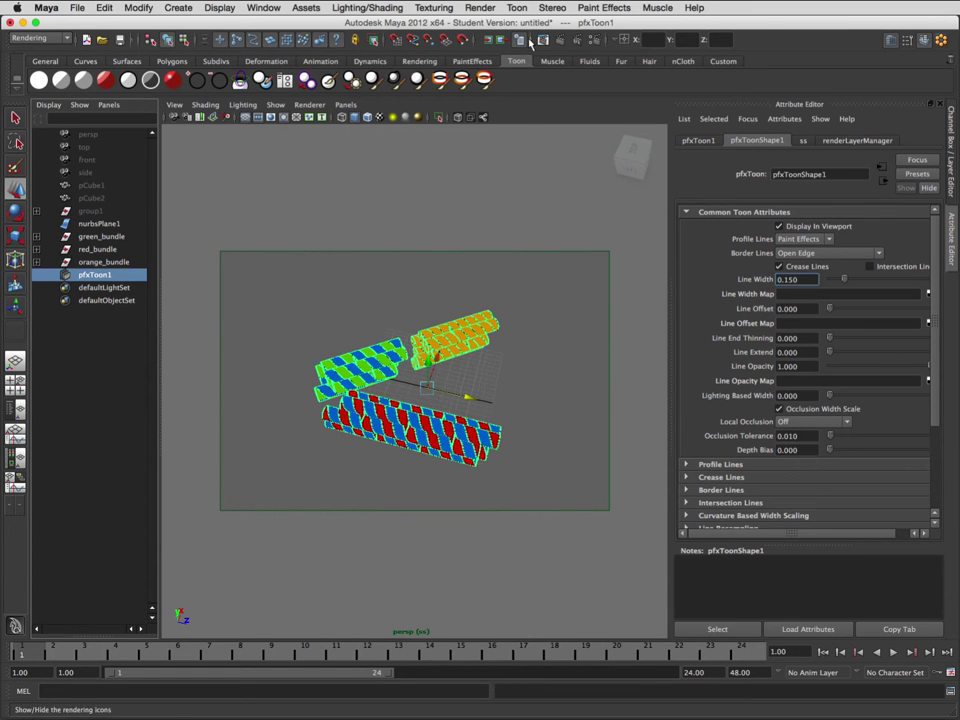
pyautogui.click(408, 38)
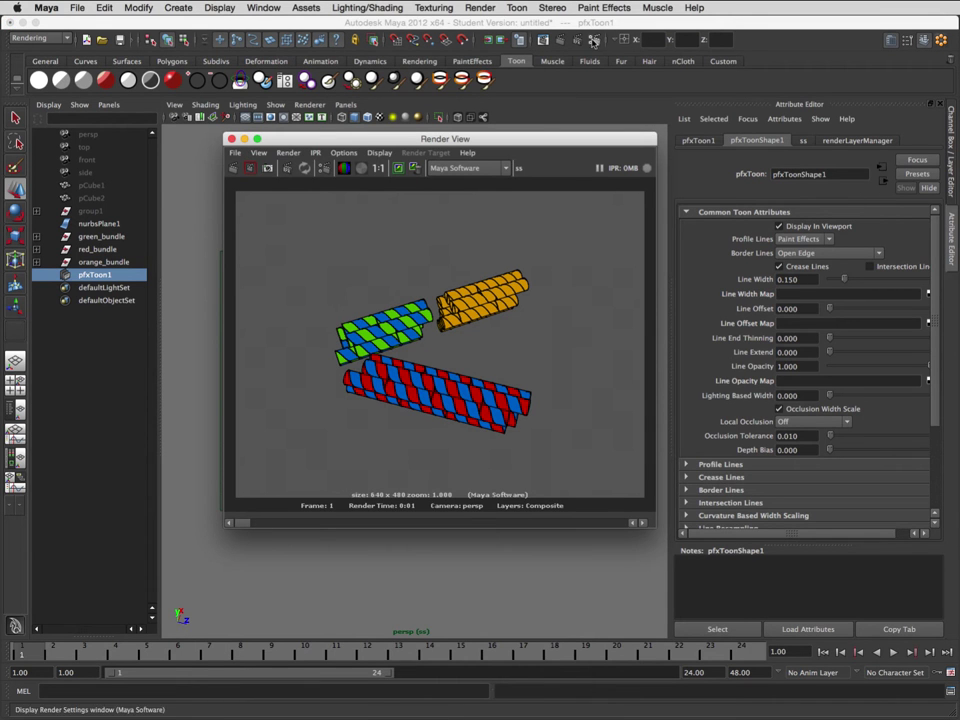
# - Set the Render Settings image size preset to 1k Square
pyautogui.click(593, 40)
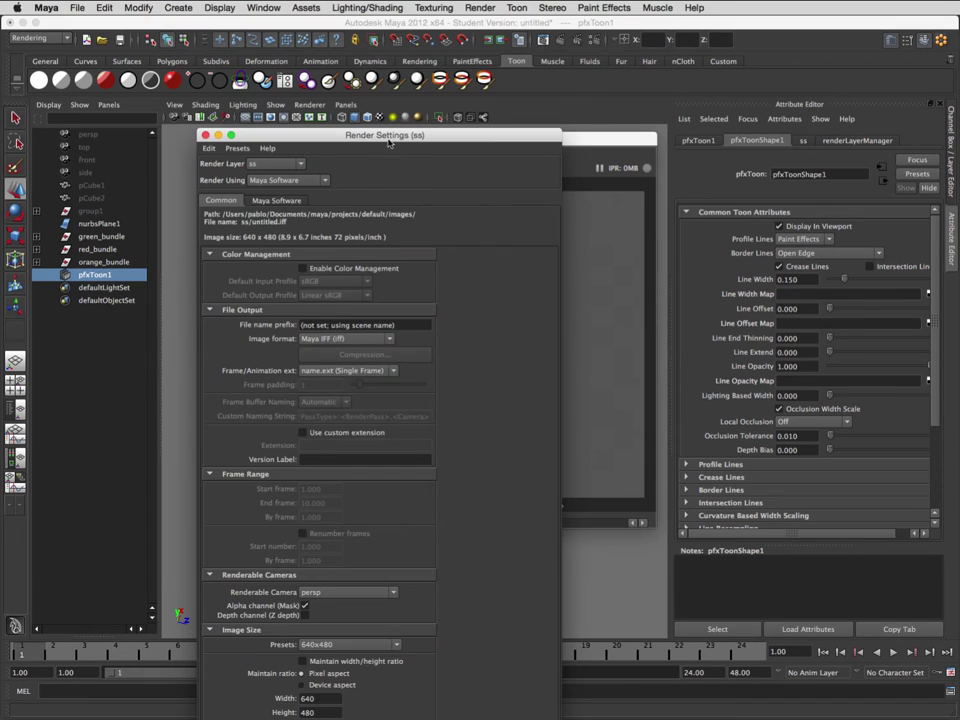
pyautogui.moveTo(388, 142); pyautogui.dragTo(379, 6)
pyautogui.click(339, 532)
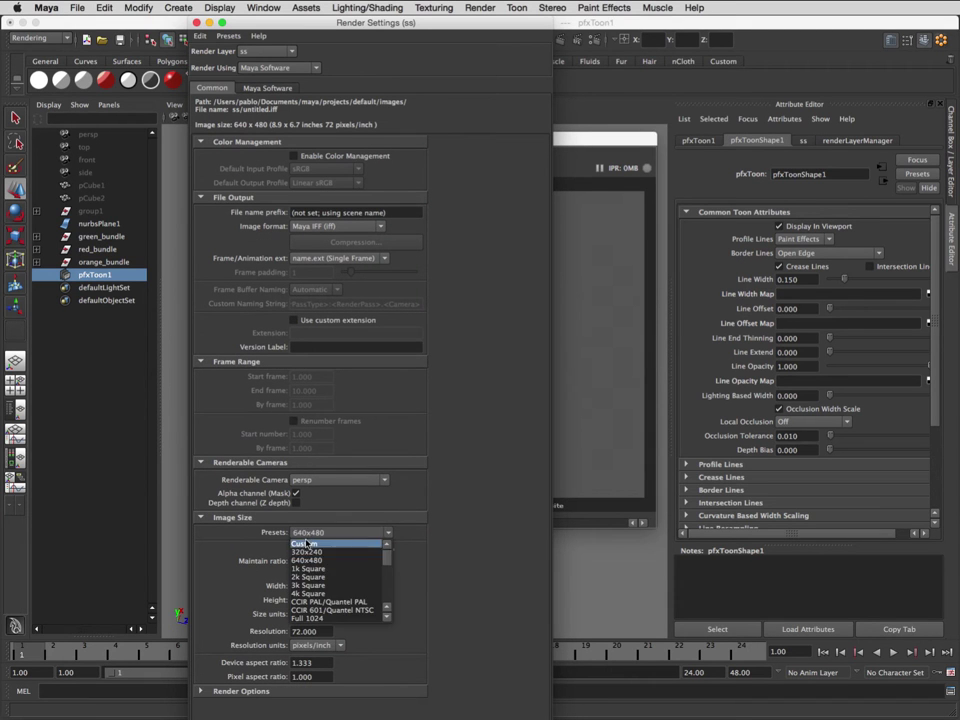
pyautogui.click(313, 569)
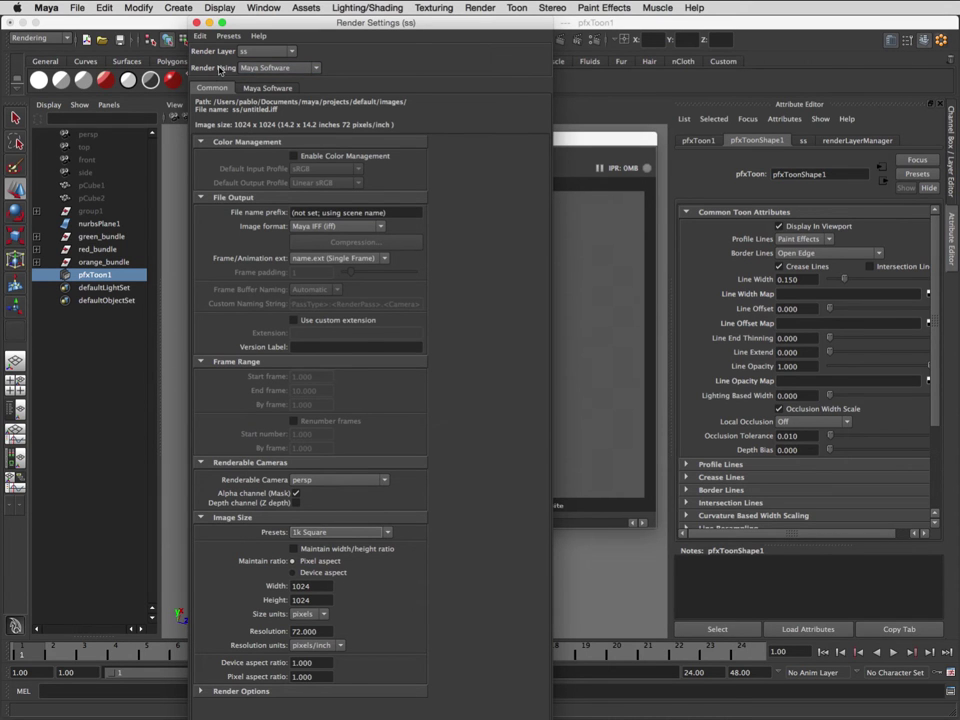
# - Create a layer override on the ss layer's Render Using setting
pyautogui.rightClick(220, 69)
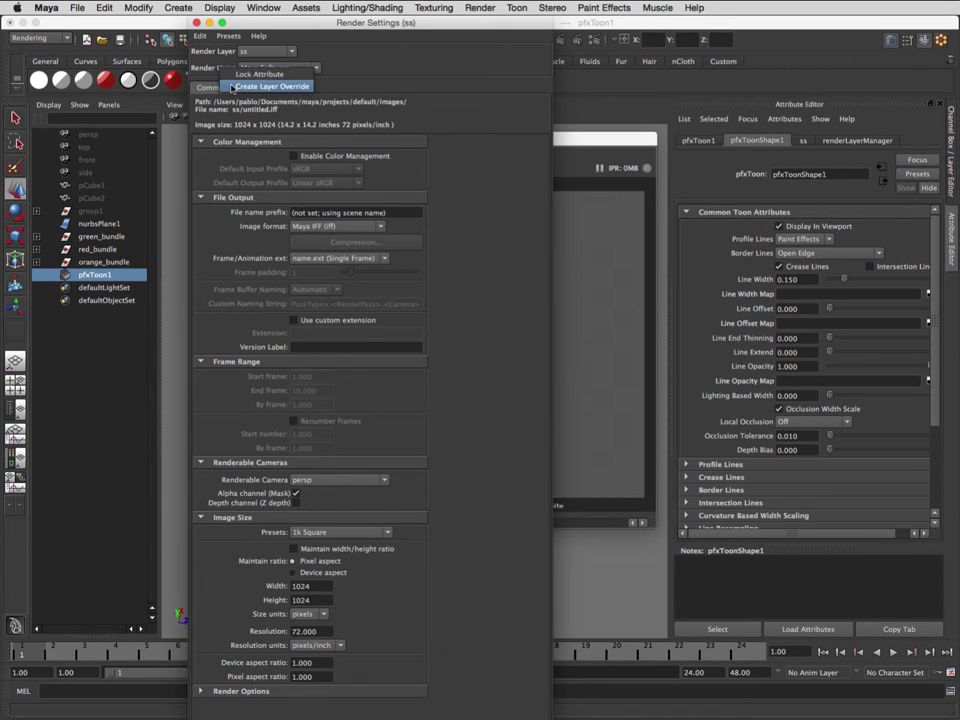
pyautogui.click(232, 88)
pyautogui.click(249, 52)
pyautogui.click(250, 70)
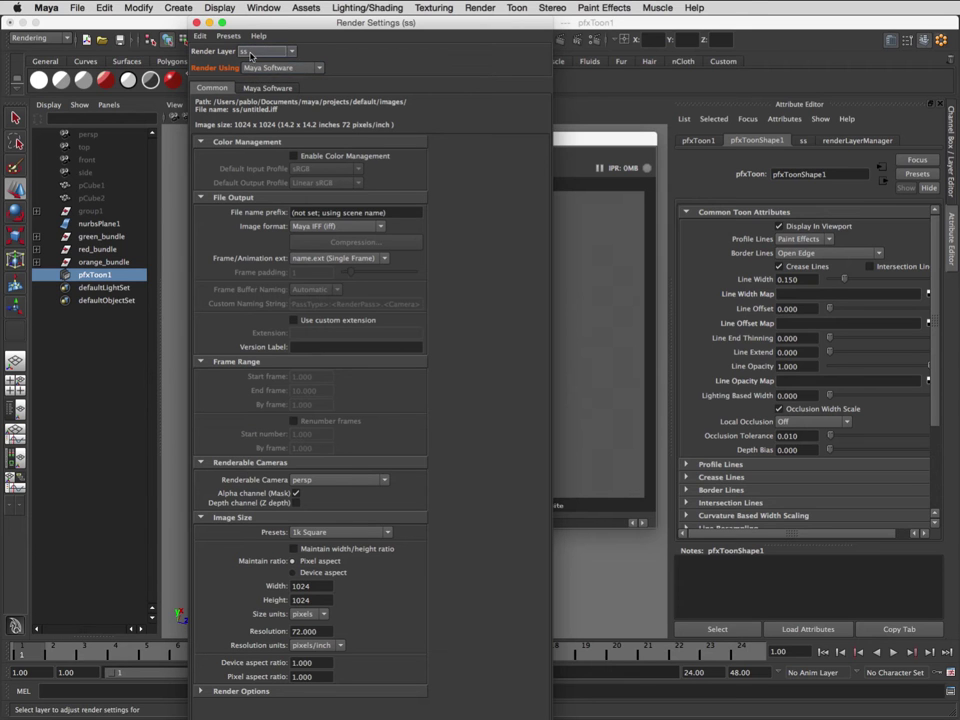
# - Make the ao layer render with mental ray as a layer override, then return to ss
pyautogui.click(252, 52)
pyautogui.click(244, 62)
pyautogui.click(262, 68)
pyautogui.click(257, 104)
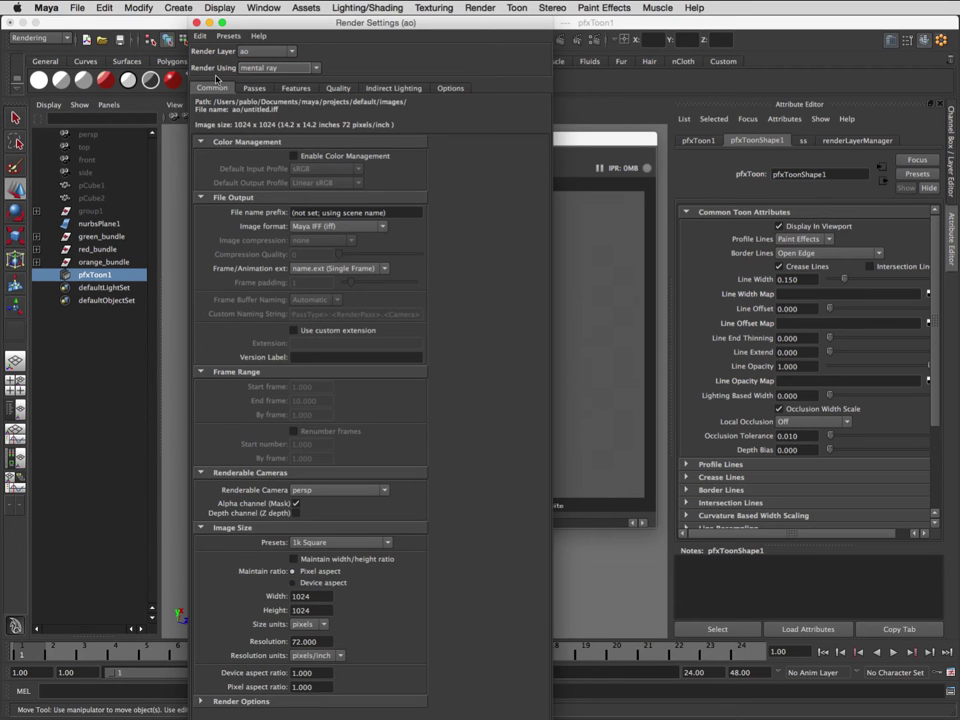
pyautogui.rightClick(211, 71)
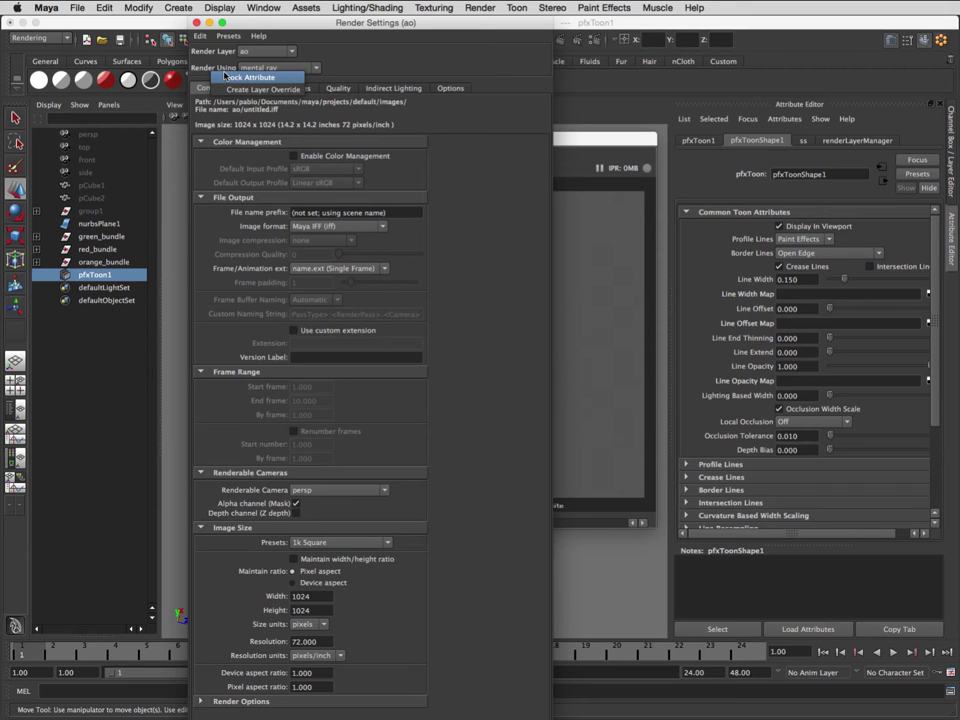
pyautogui.click(262, 89)
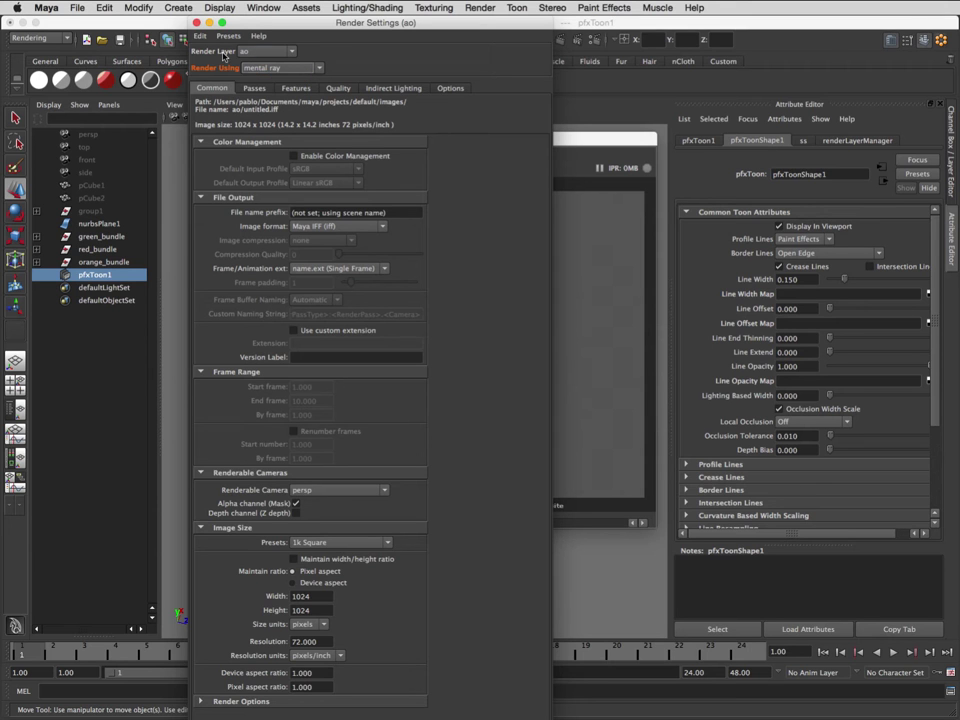
pyautogui.click(274, 51)
pyautogui.click(252, 71)
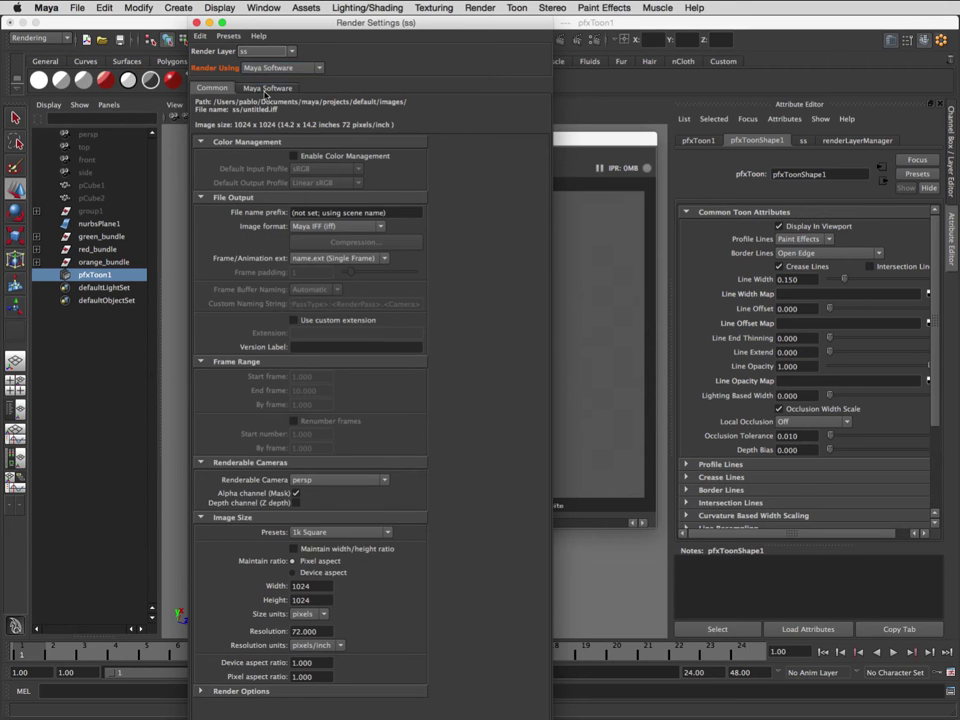
# - Set Maya Software anti-aliasing Quality to Production quality and expand Paint Effects Rendering Options
pyautogui.click(266, 88)
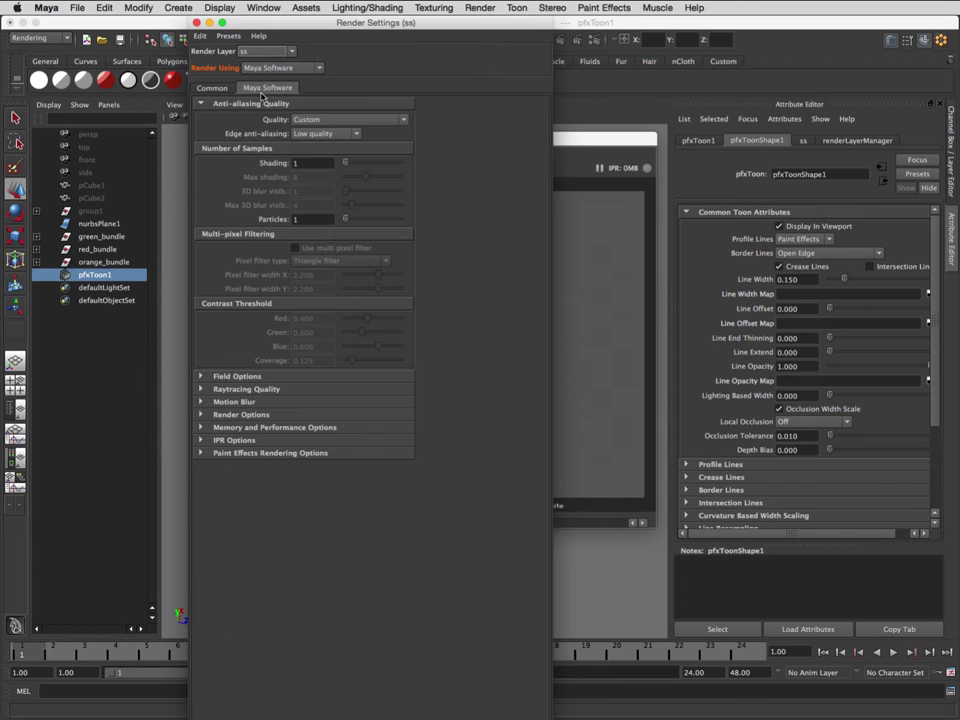
pyautogui.click(302, 121)
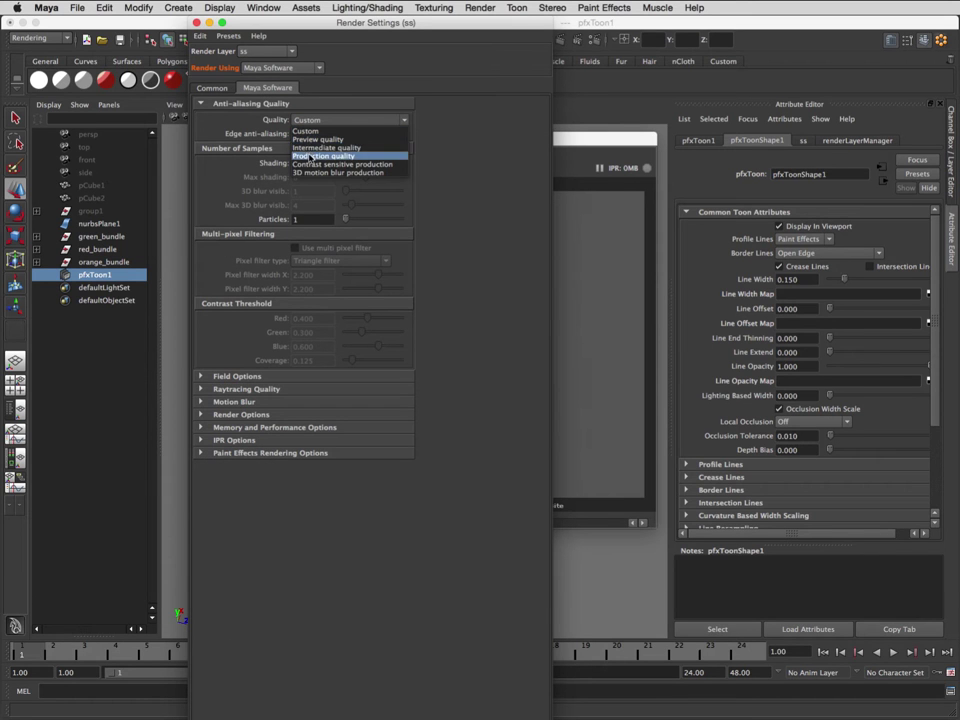
pyautogui.click(320, 156)
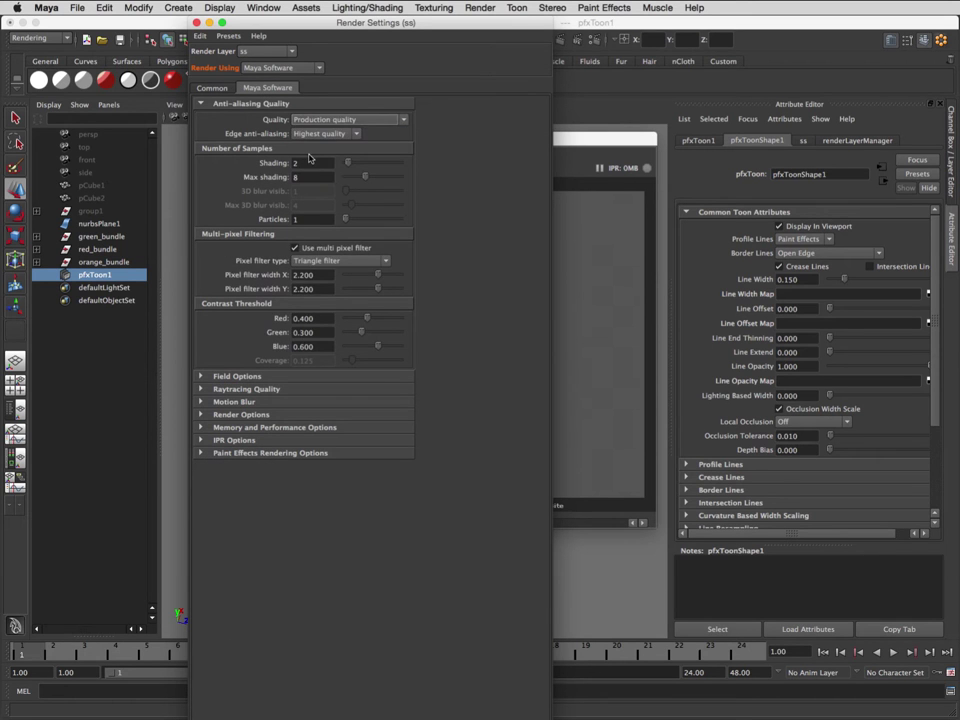
pyautogui.click(200, 453)
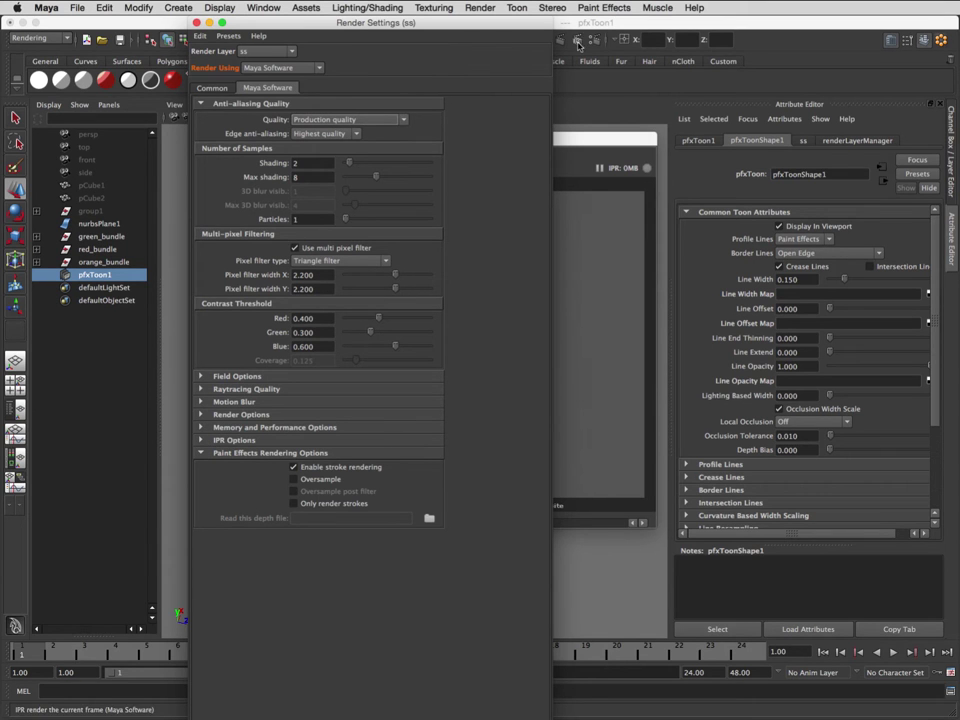
pyautogui.moveTo(522, 21); pyautogui.dragTo(410, 21)
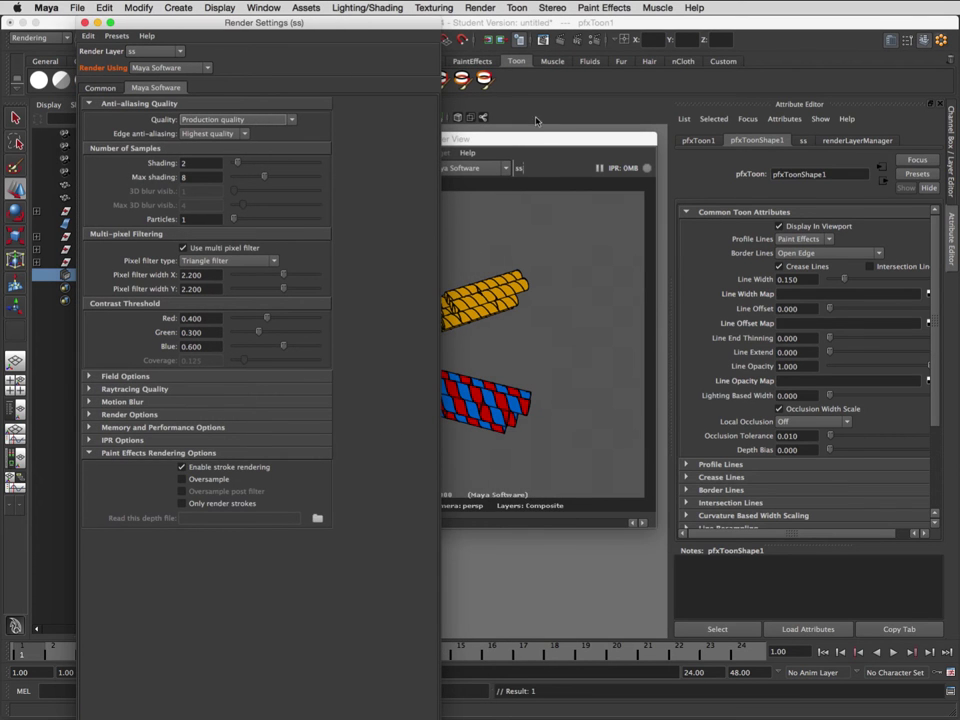
# - Redo the render and view the 1024x1024 result at 1:1 in an enlarged Render View
pyautogui.moveTo(549, 140); pyautogui.dragTo(771, 172)
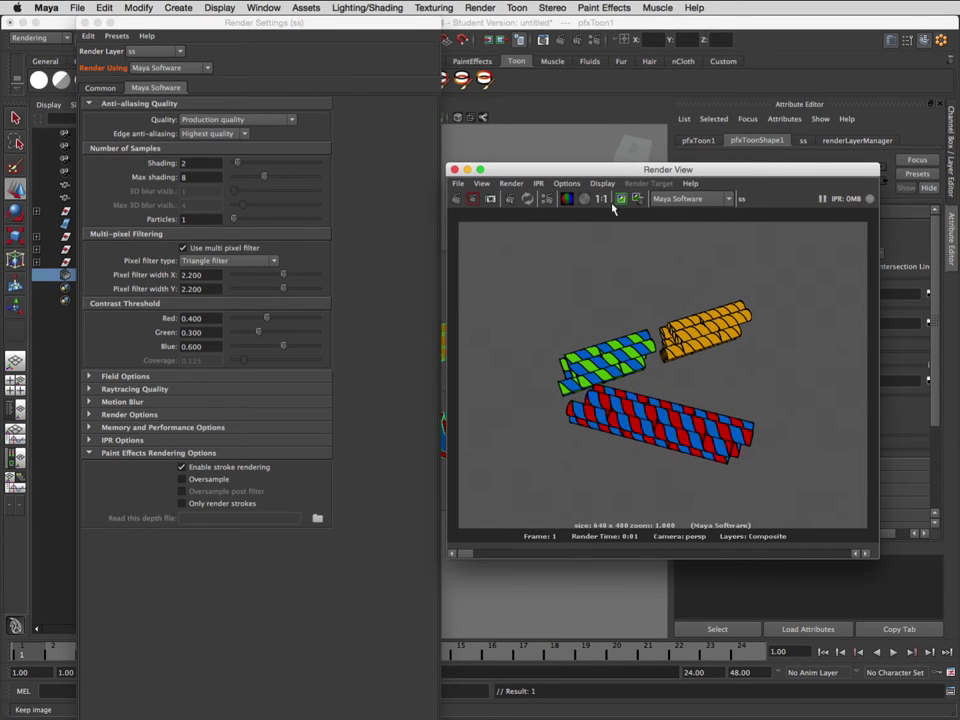
pyautogui.click(456, 200)
pyautogui.moveTo(498, 169); pyautogui.dragTo(406, 48)
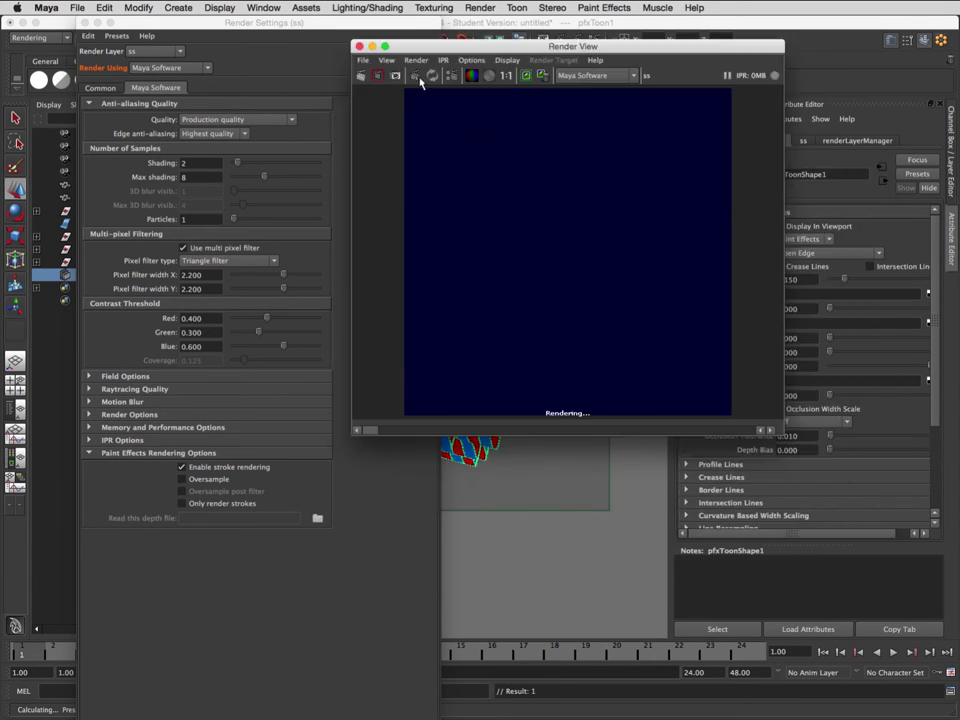
pyautogui.moveTo(782, 429); pyautogui.dragTo(950, 638)
pyautogui.click(507, 76)
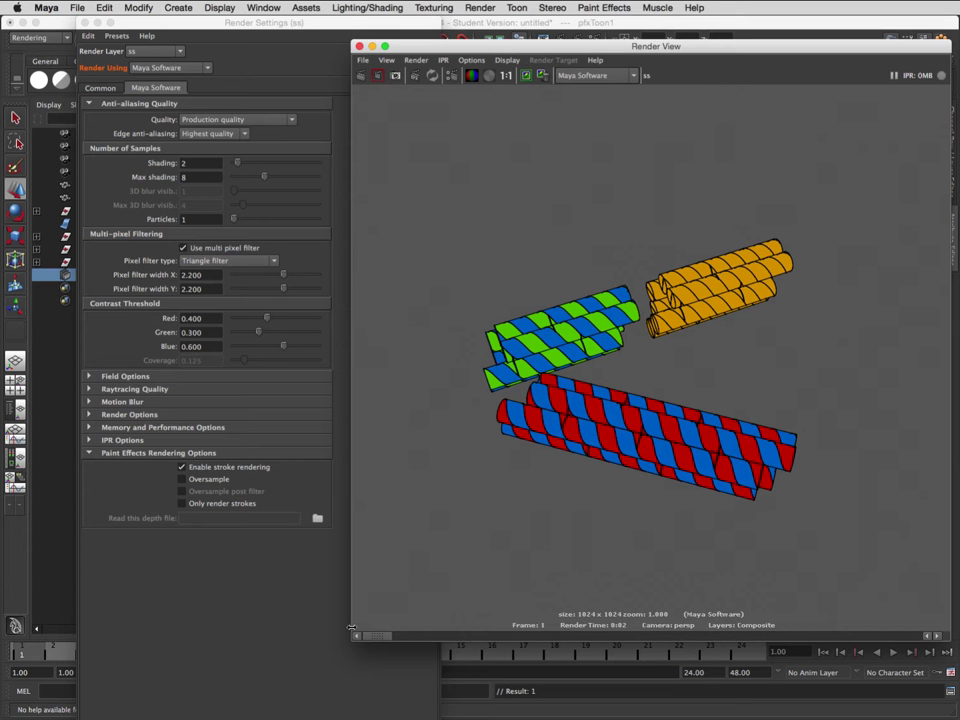
pyautogui.moveTo(353, 636); pyautogui.dragTo(307, 693)
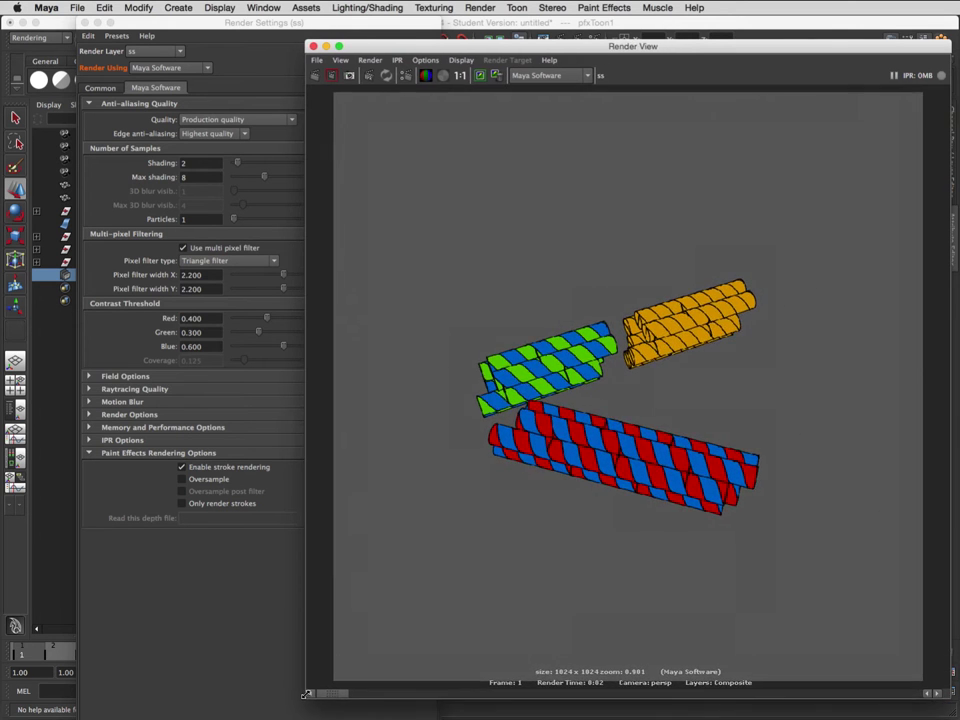
pyautogui.click(460, 75)
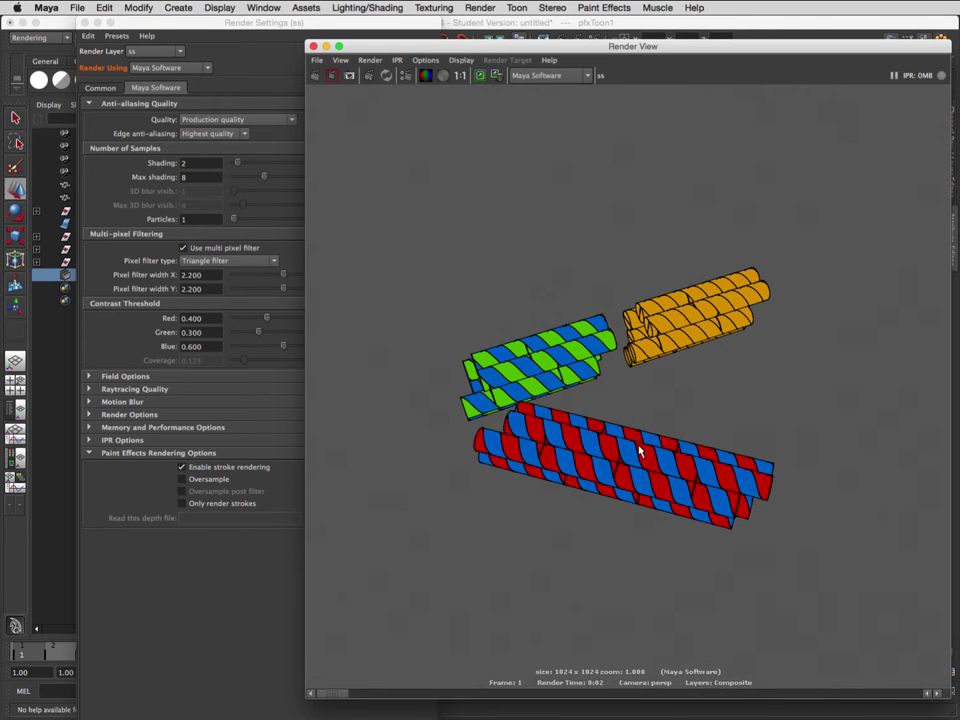
# - Enable Paint Effects Oversample and Oversample post filter, re-render, then close Render View
pyautogui.click(182, 479)
pyautogui.click(182, 479)
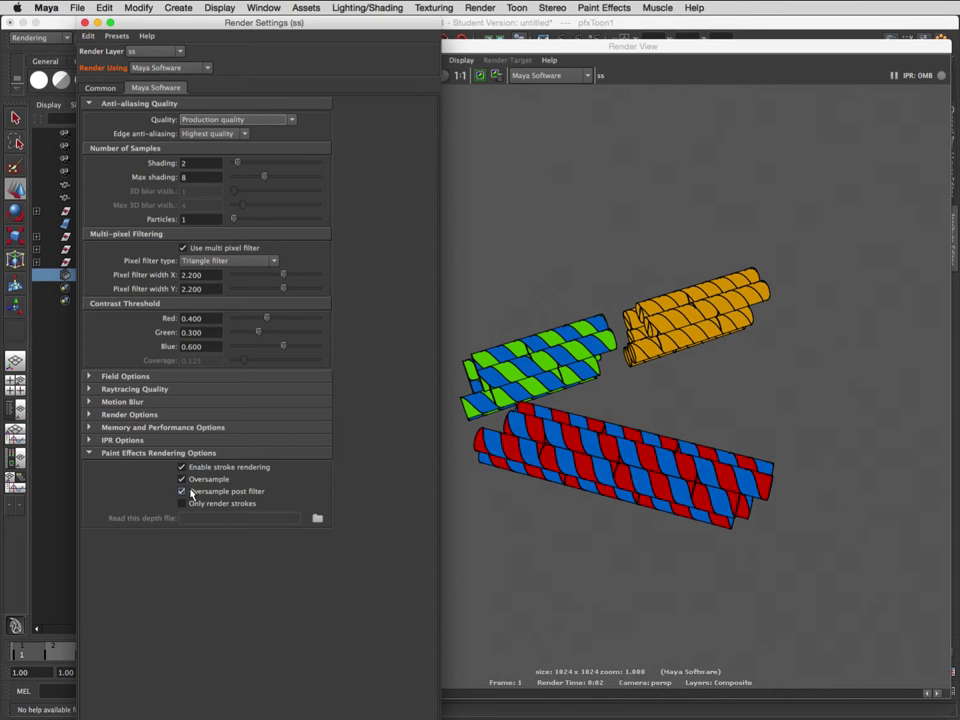
pyautogui.click(447, 150)
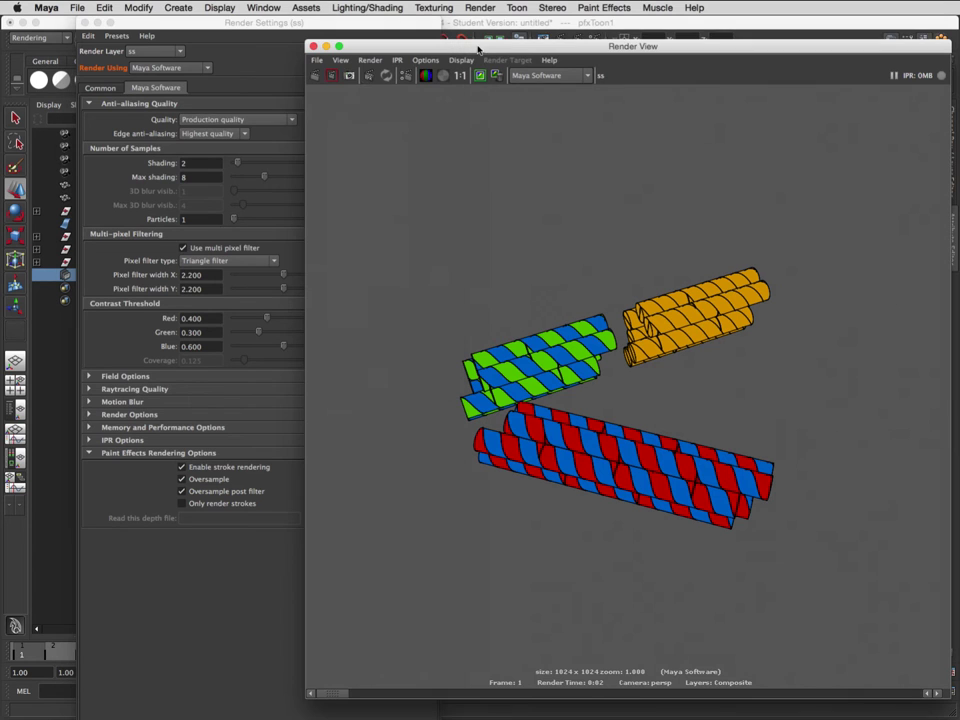
pyautogui.click(316, 77)
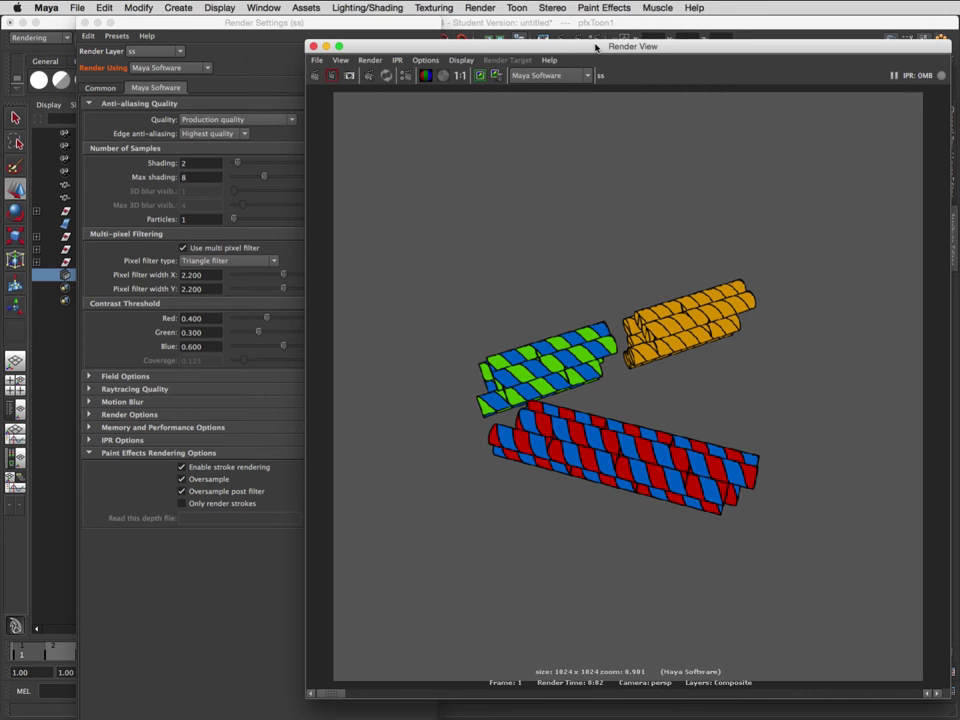
pyautogui.click(313, 46)
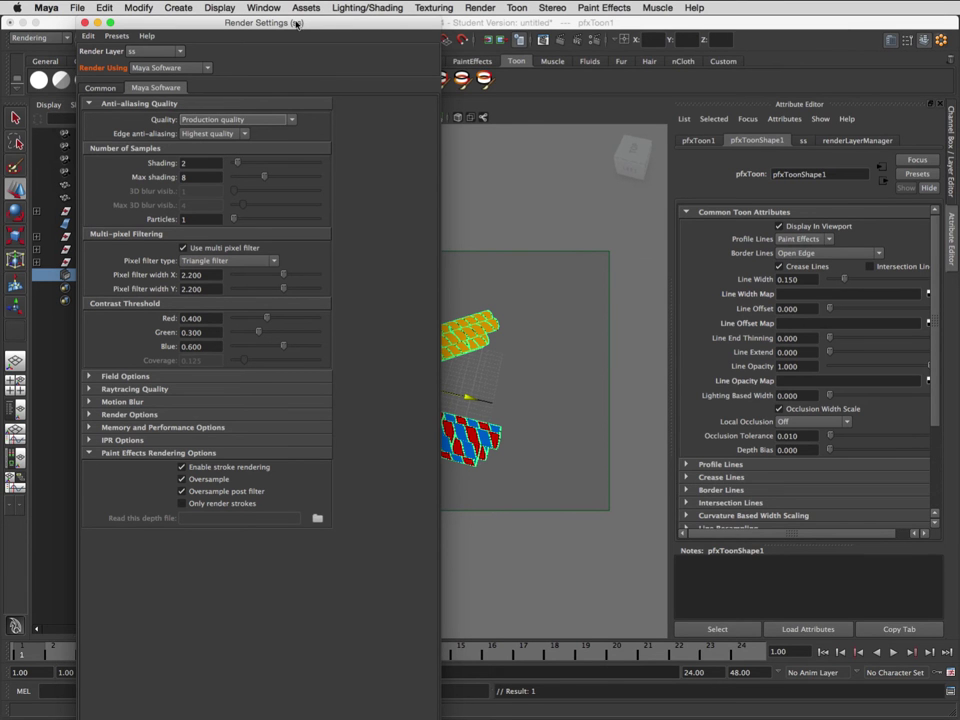
# - Set the toon Border Lines to Shader Boundary and render the current frame
pyautogui.moveTo(297, 23); pyautogui.dragTo(561, 569)
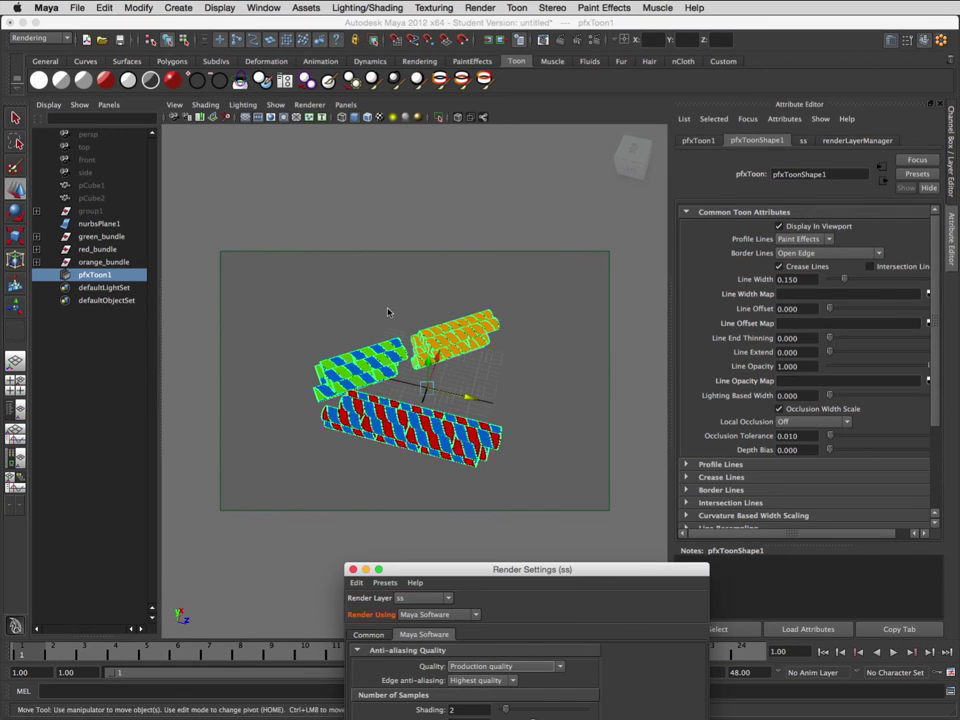
pyautogui.scroll(5, 440, 359)
pyautogui.scroll(3, 458, 360)
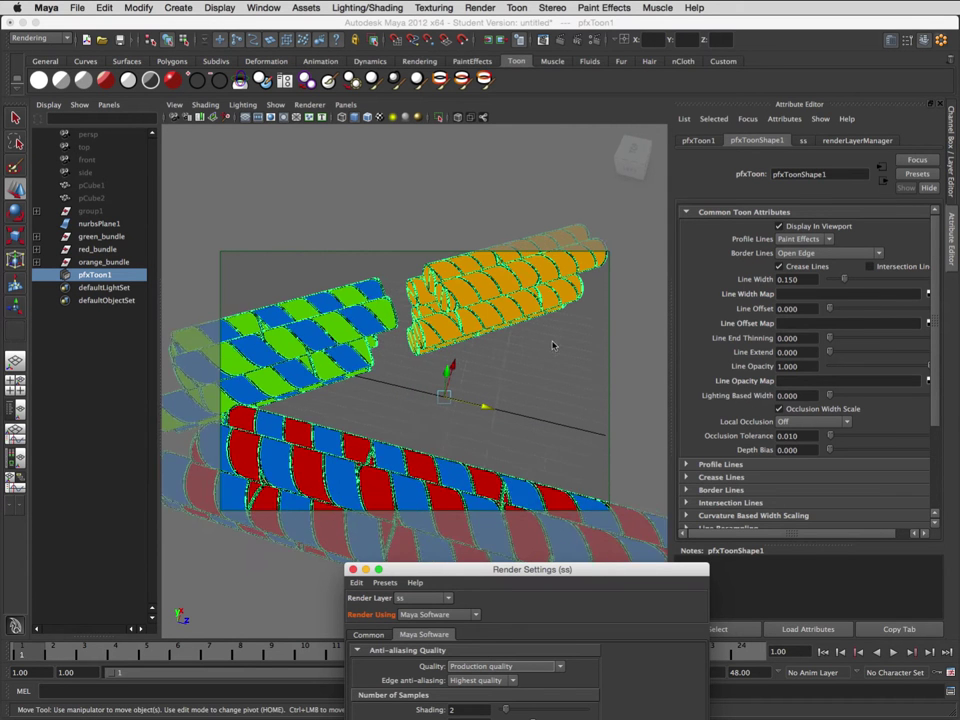
pyautogui.click(862, 253)
pyautogui.click(818, 277)
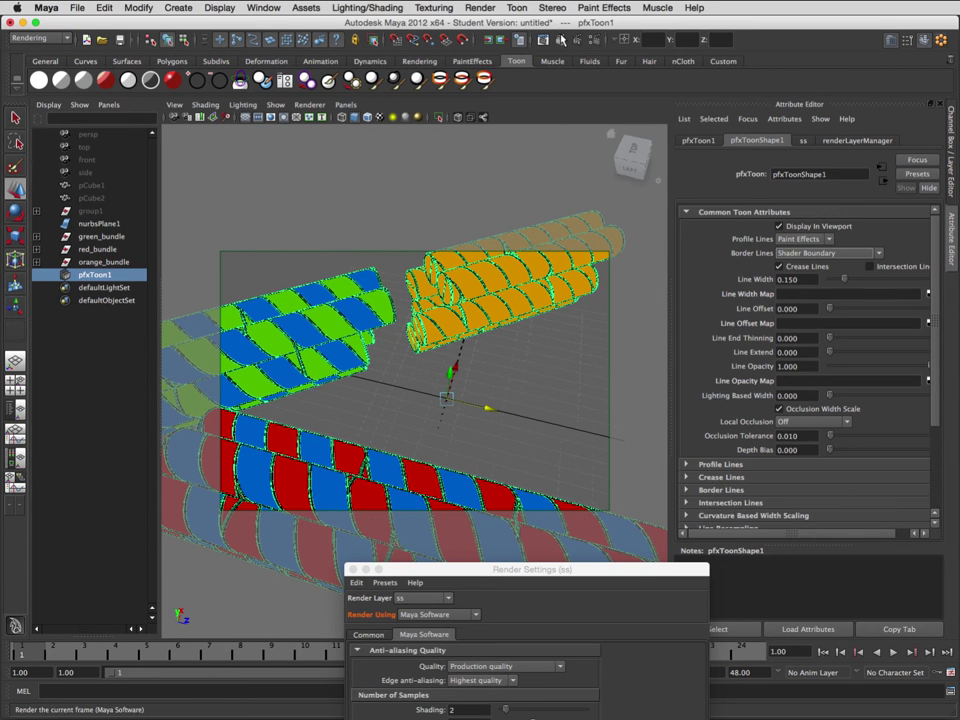
pyautogui.click(398, 40)
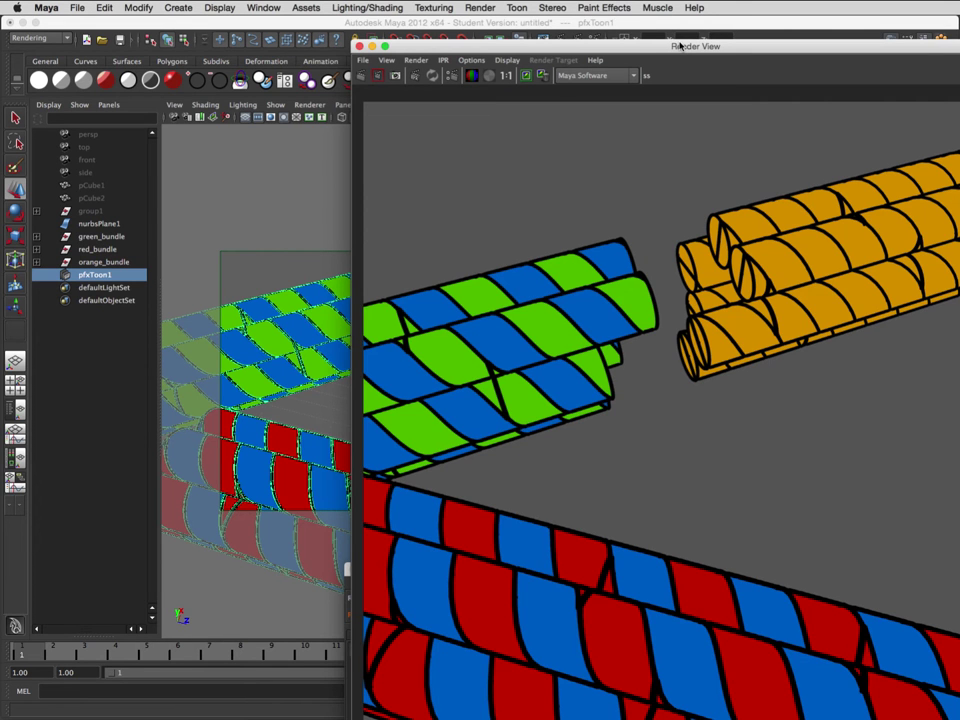
# - Change Border Lines to Edge and Shader Boundary and redo the previous render
pyautogui.moveTo(679, 46); pyautogui.dragTo(346, 35)
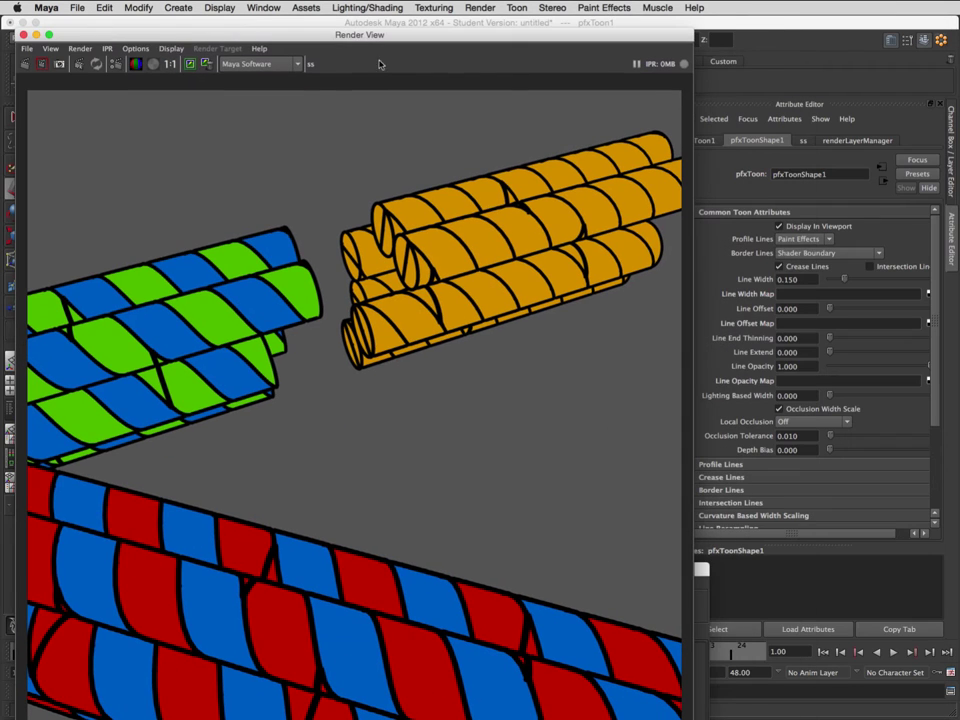
pyautogui.click(822, 254)
pyautogui.click(816, 289)
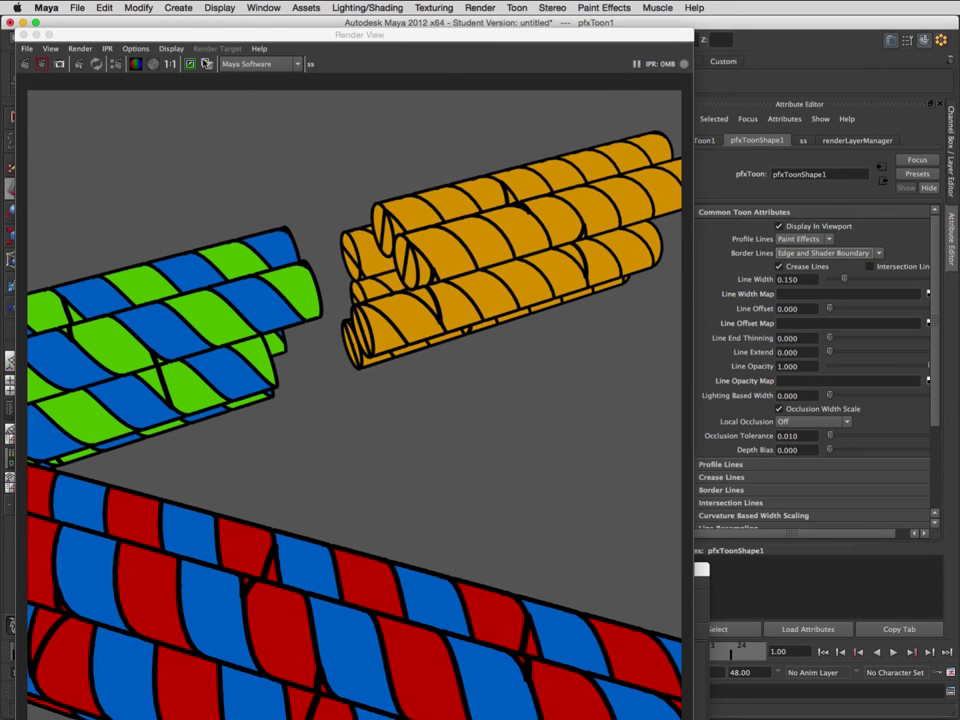
pyautogui.click(25, 63)
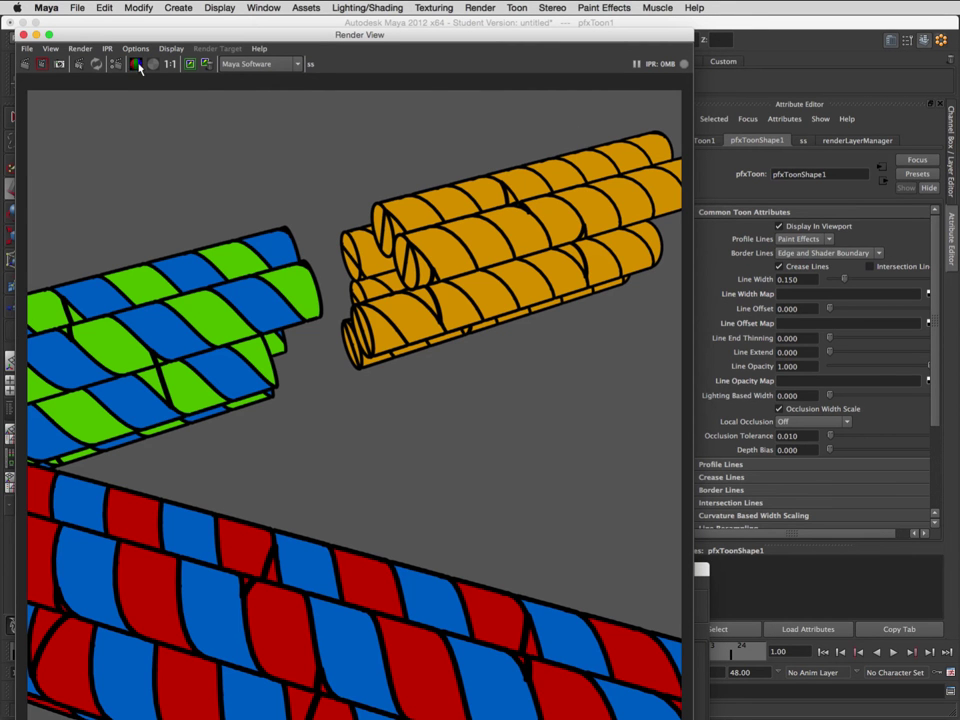
# - Turn off Crease Lines and render the frame again
pyautogui.click(23, 35)
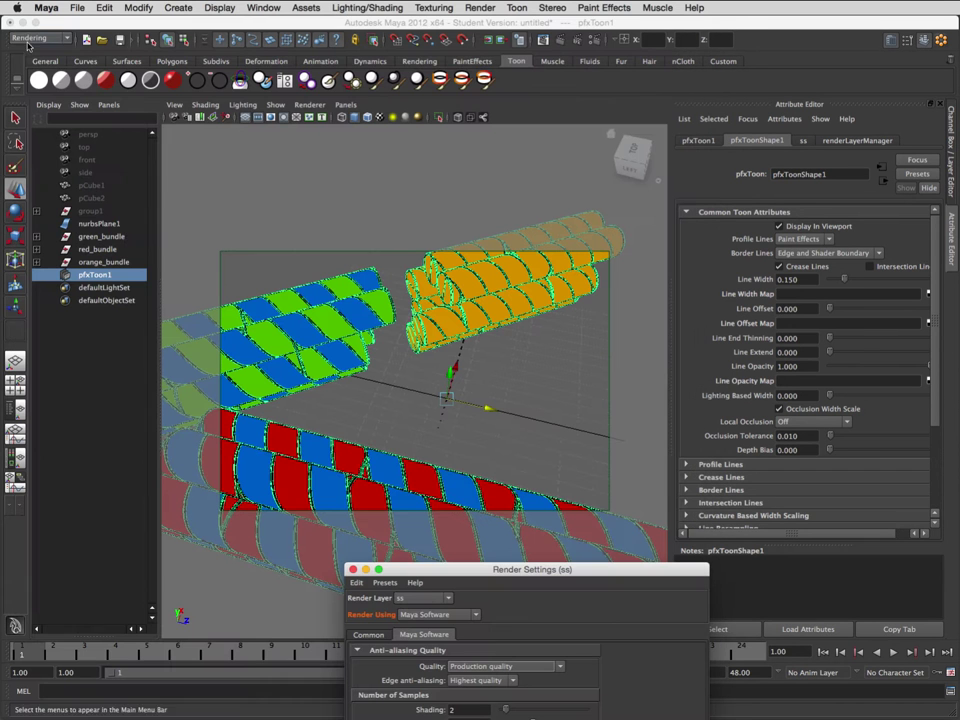
pyautogui.click(786, 267)
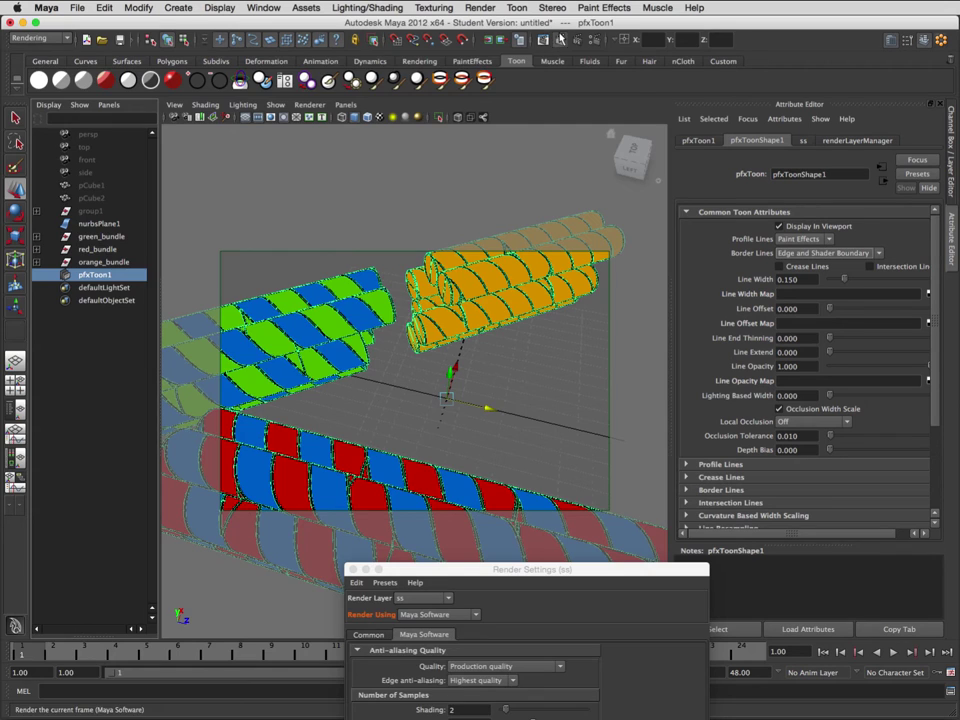
pyautogui.click(544, 40)
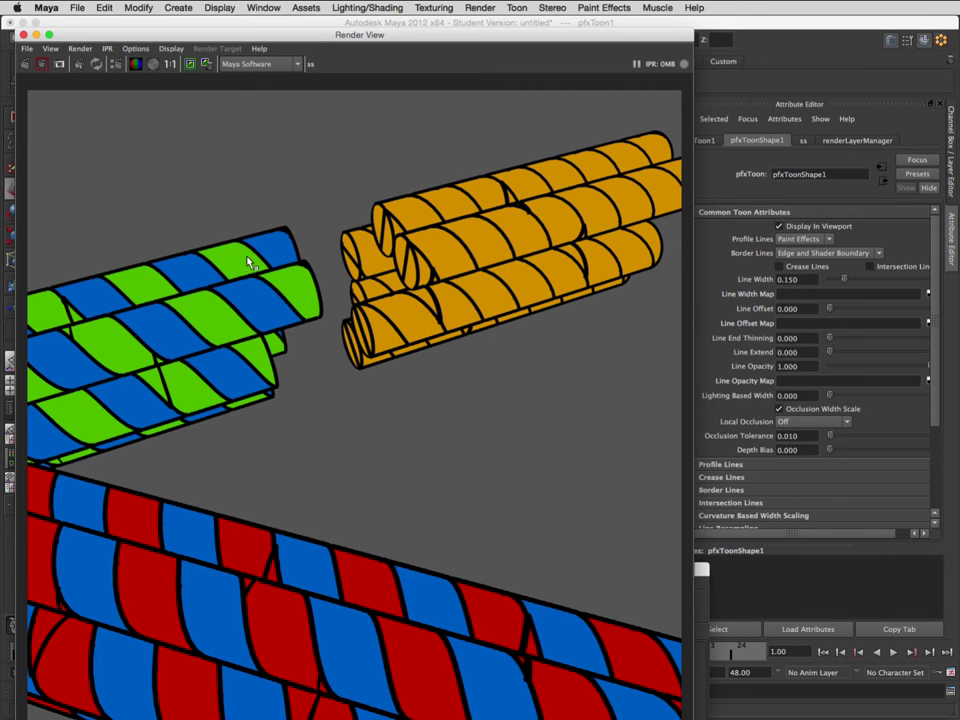
# - Set Border Lines to Shader Boundary, re-render, and close the Render View
pyautogui.click(828, 253)
pyautogui.click(818, 283)
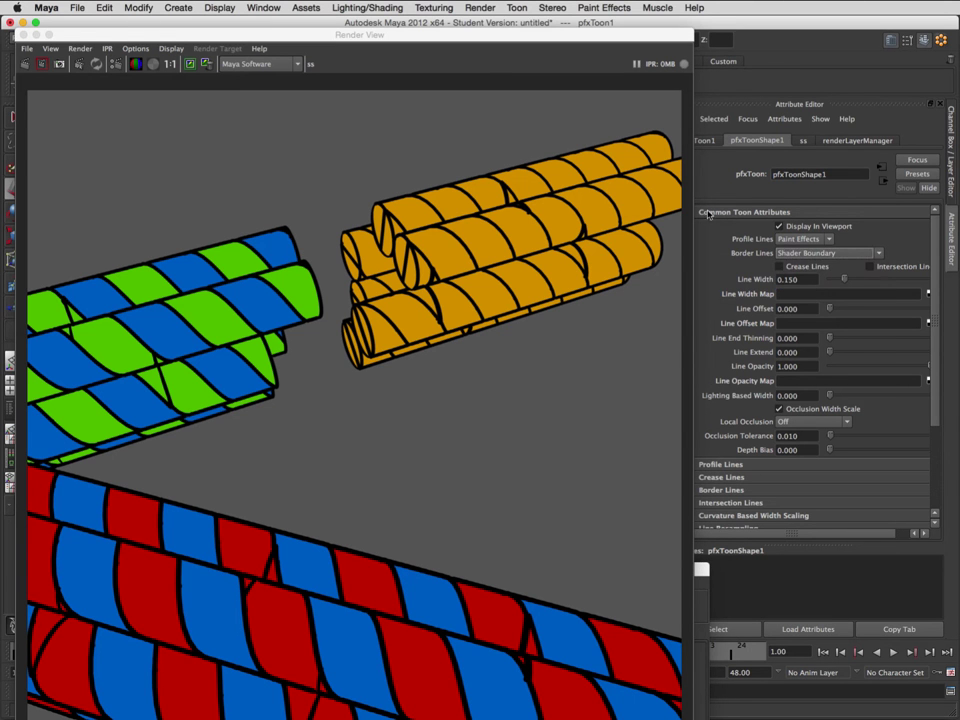
pyautogui.click(23, 35)
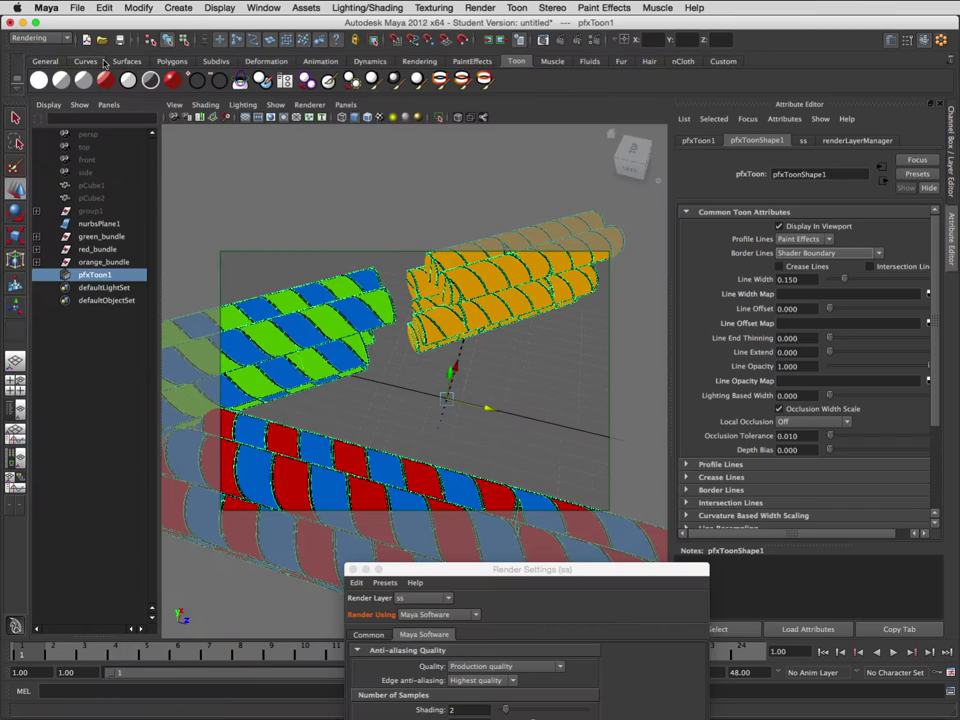
pyautogui.click(416, 28)
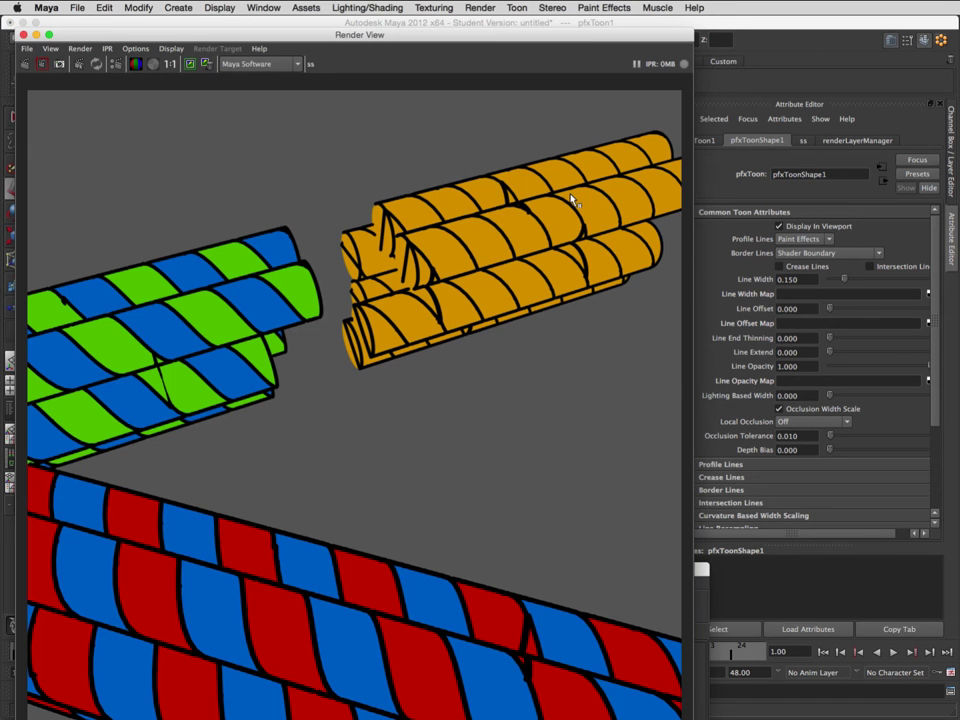
pyautogui.click(24, 35)
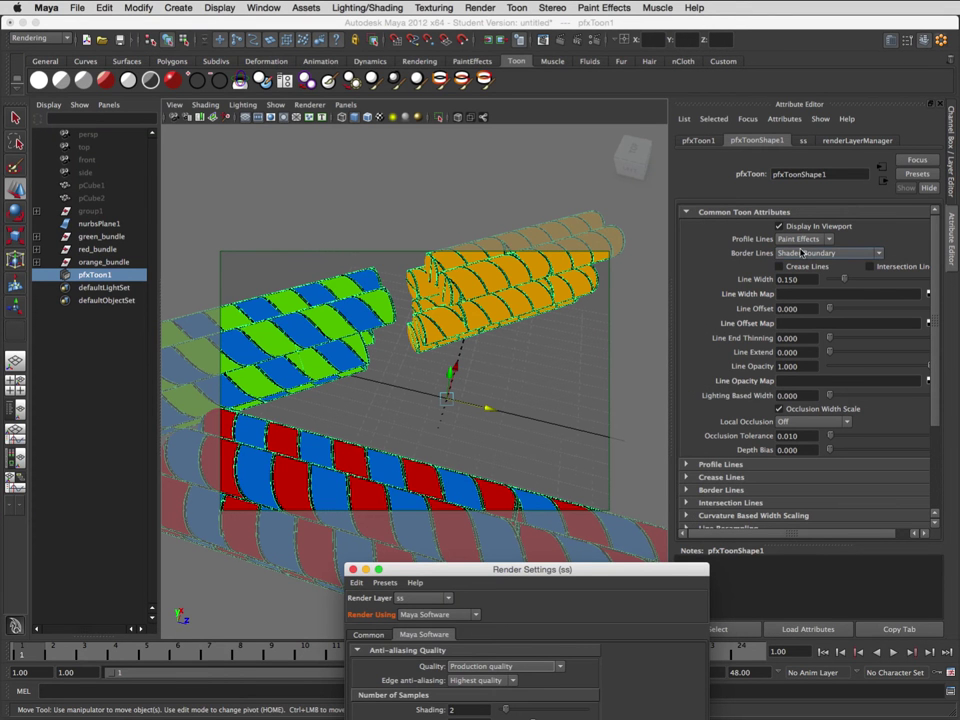
# - Set the toon line width to 0.1 and Border Lines back to Edge and Shader Boundary
pyautogui.click(801, 281)
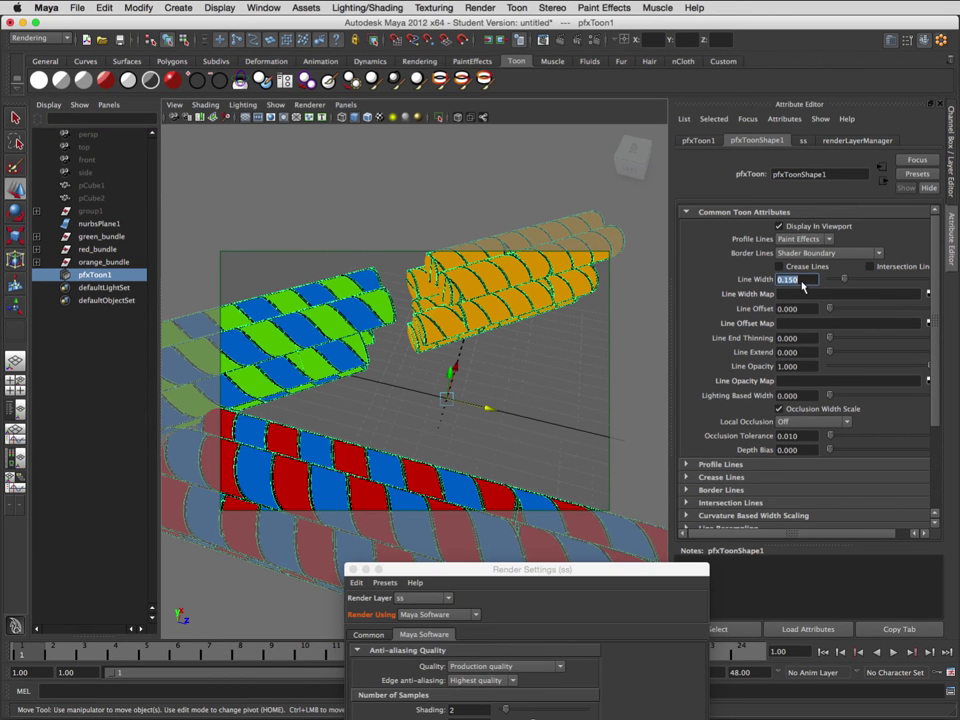
pyautogui.write('0.1')
pyautogui.press('Return')
pyautogui.click(830, 253)
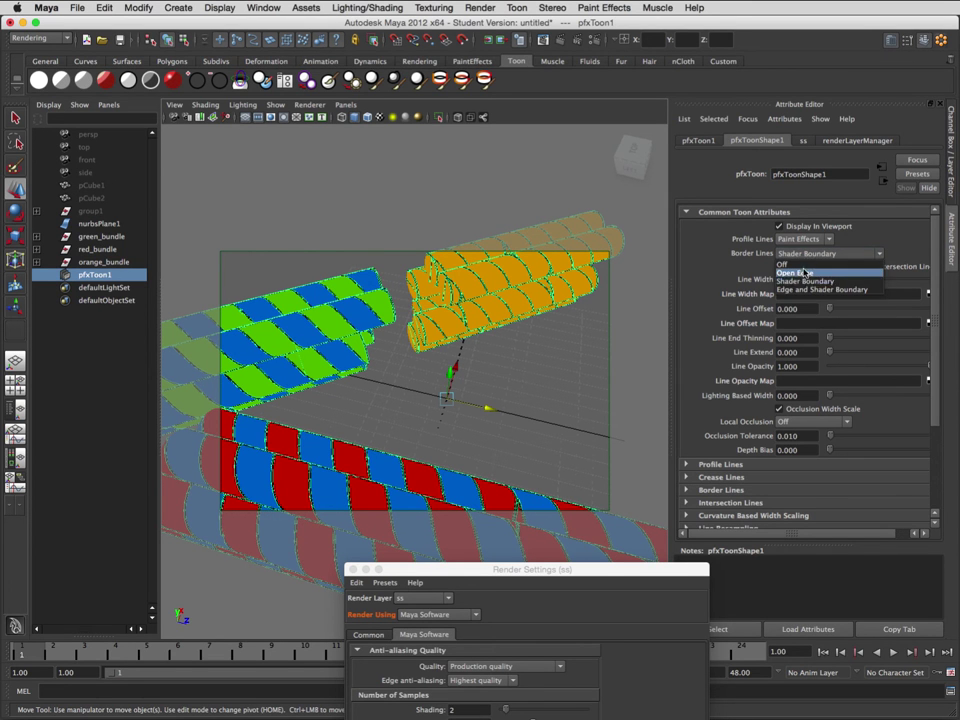
pyautogui.click(818, 220)
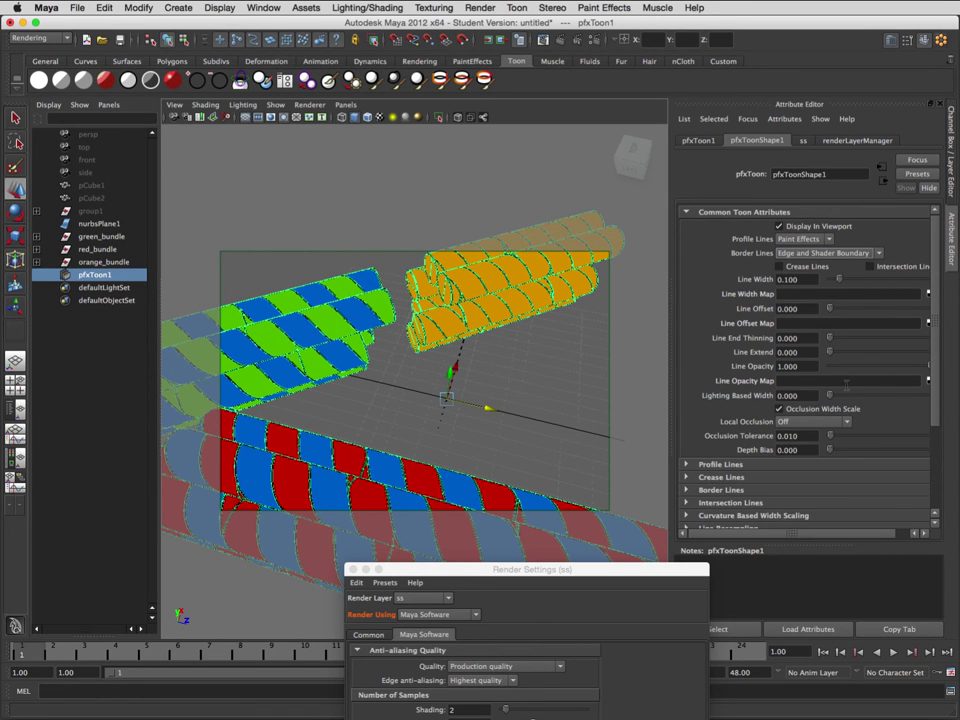
# - Try Local Occlusion as All Toon Surfaces and Line Surface, then set it to Off
pyautogui.click(843, 422)
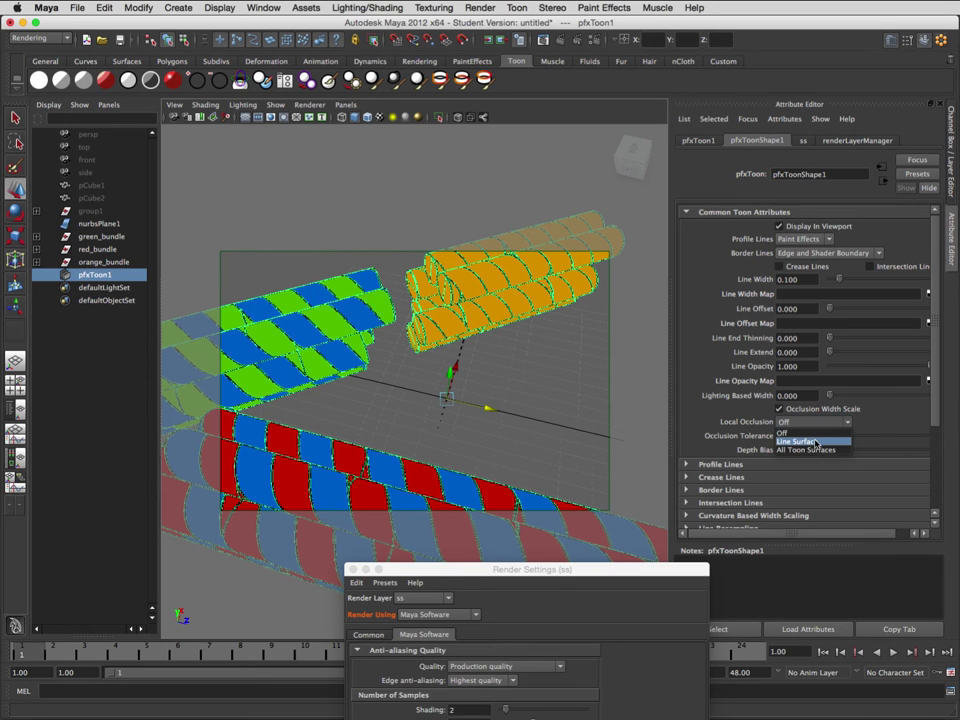
pyautogui.click(816, 449)
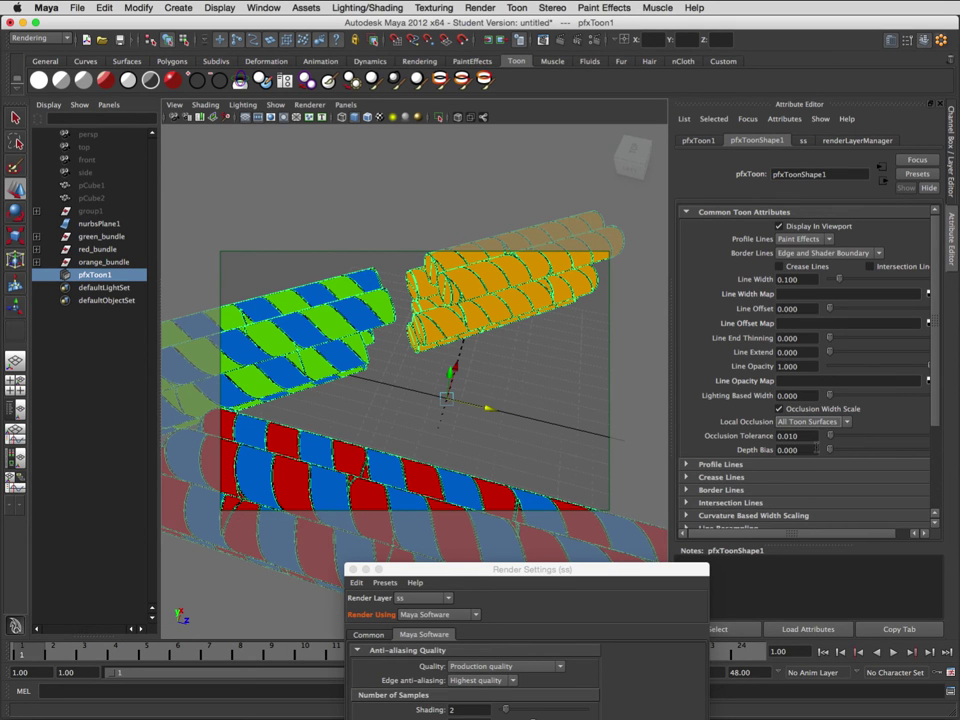
pyautogui.click(812, 422)
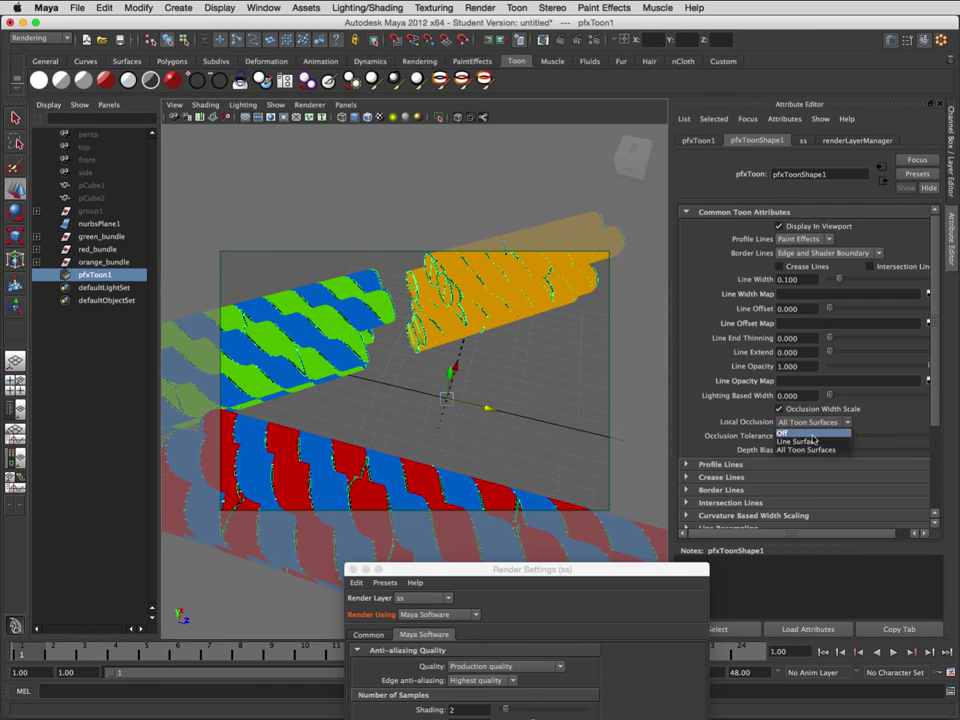
pyautogui.click(814, 441)
pyautogui.click(813, 422)
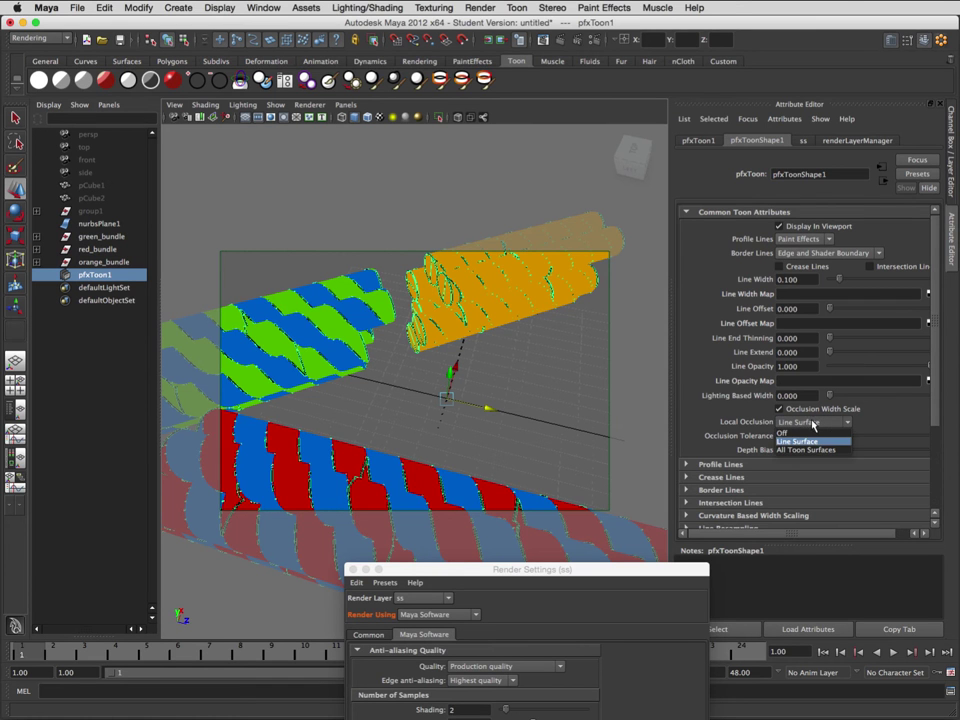
pyautogui.click(813, 433)
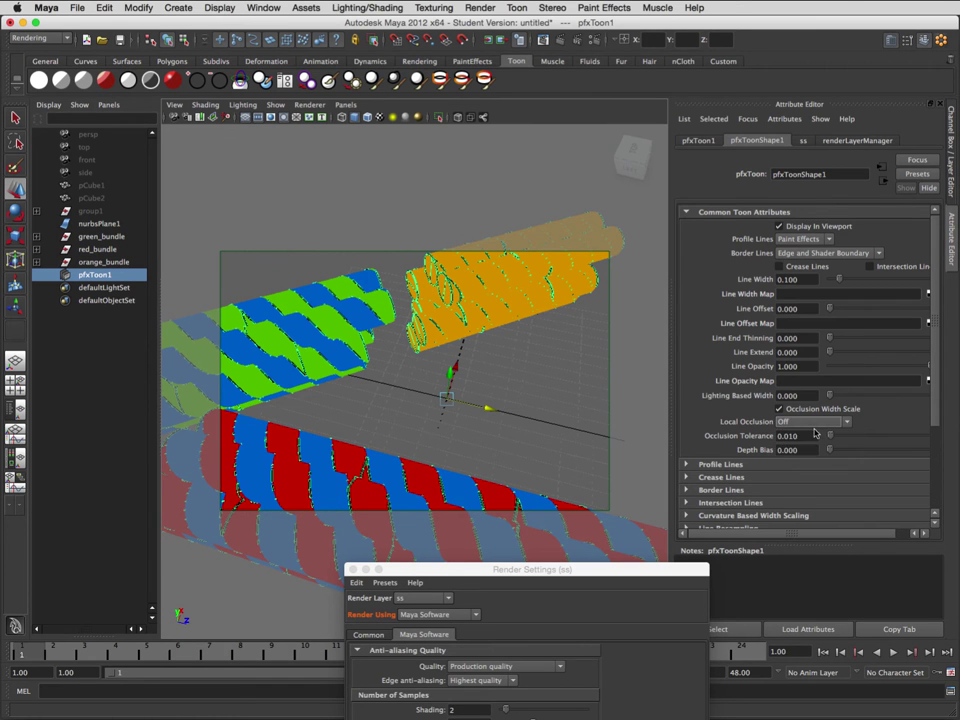
# - Enable Tighter Profile under Profile Lines and test-render the outlined bundles
pyautogui.click(687, 464)
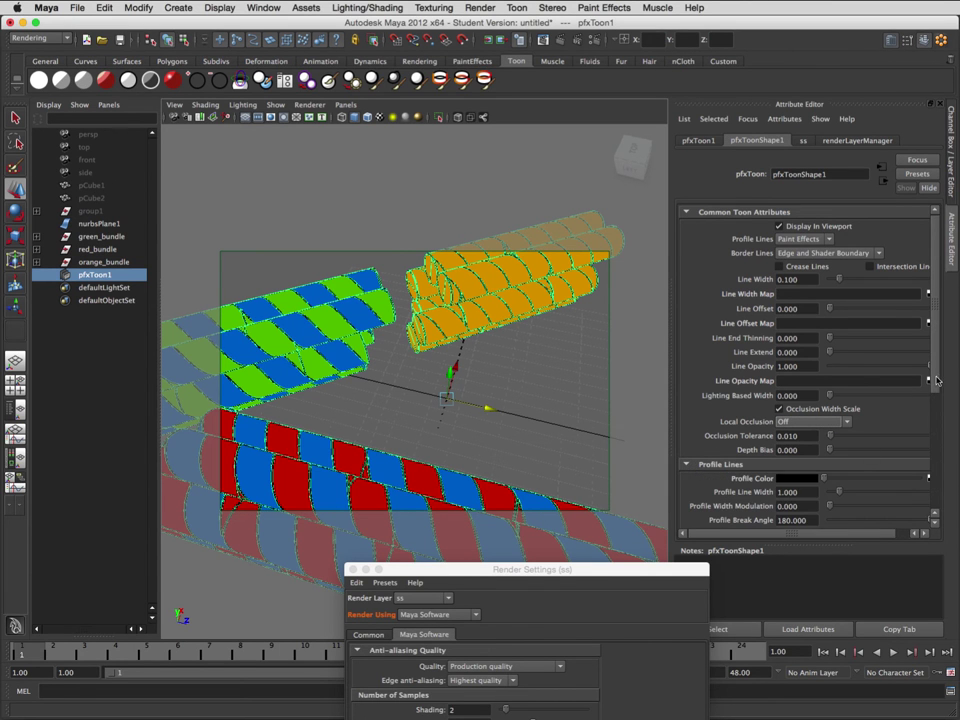
pyautogui.moveTo(938, 380); pyautogui.dragTo(941, 430)
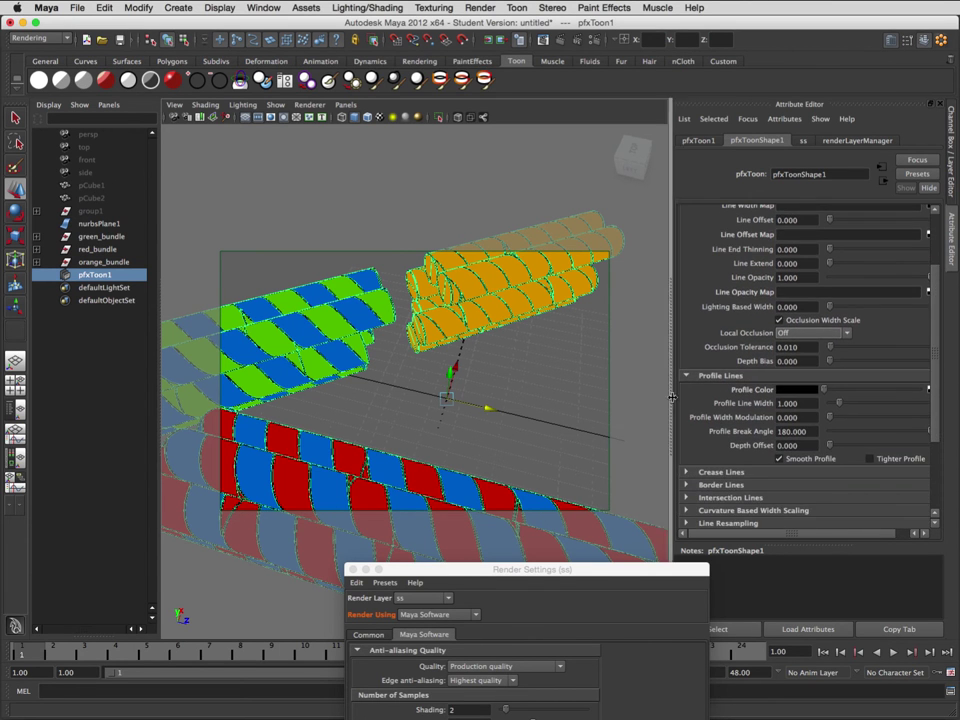
pyautogui.click(686, 472)
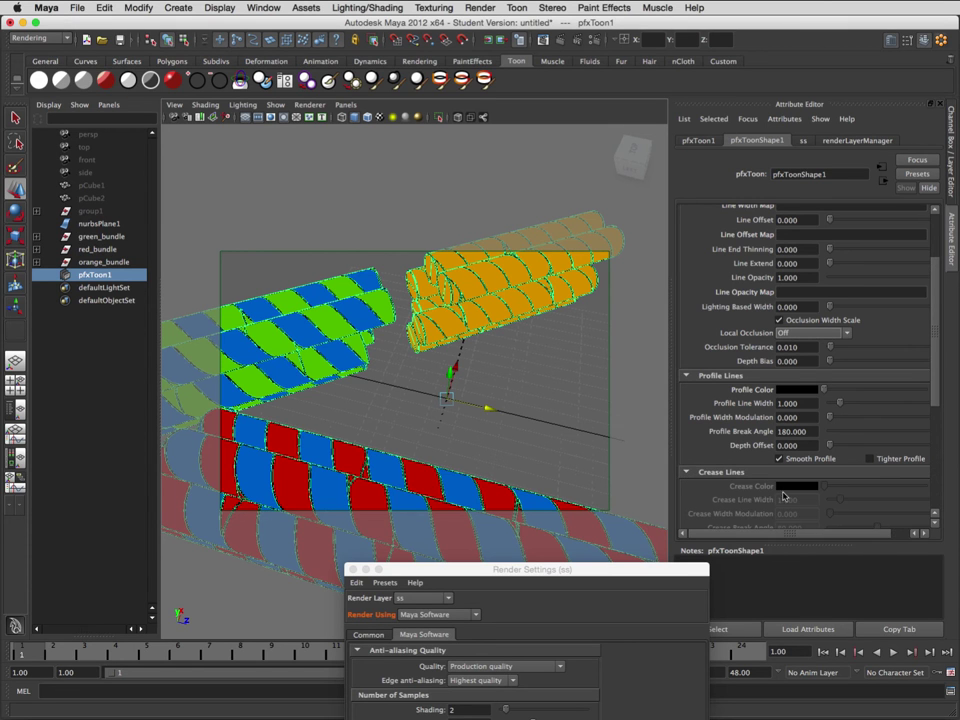
pyautogui.click(690, 472)
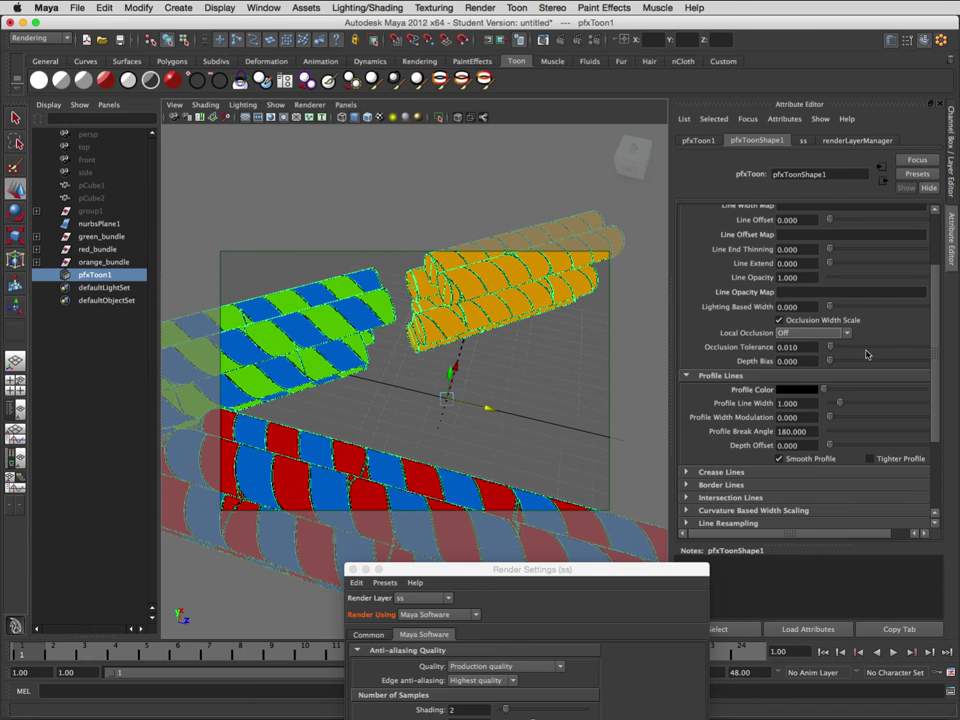
pyautogui.moveTo(938, 407); pyautogui.dragTo(940, 375)
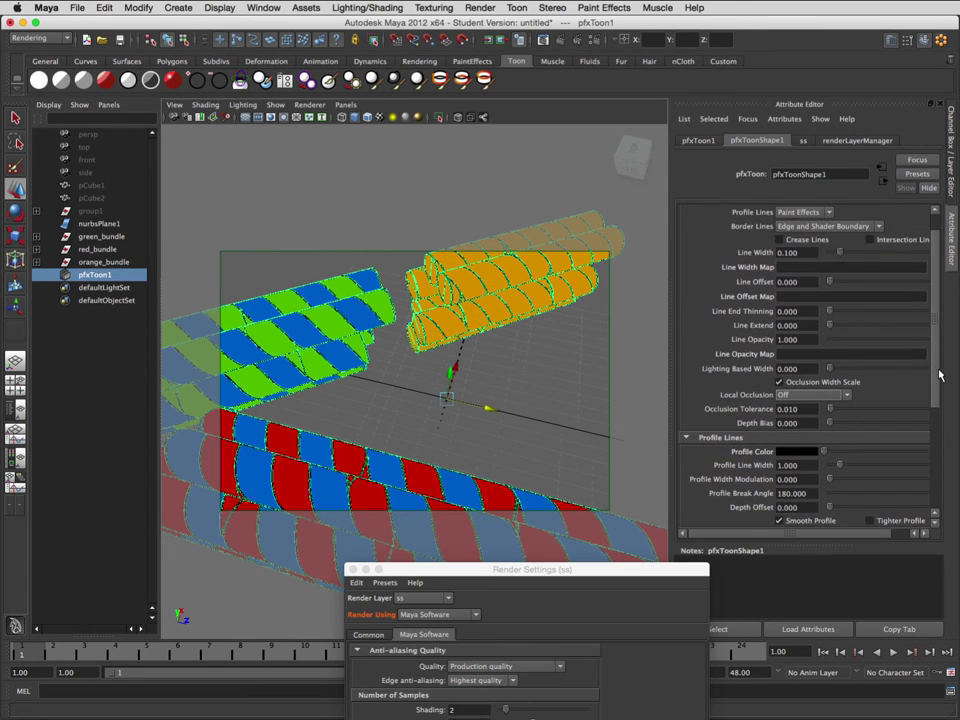
pyautogui.click(807, 254)
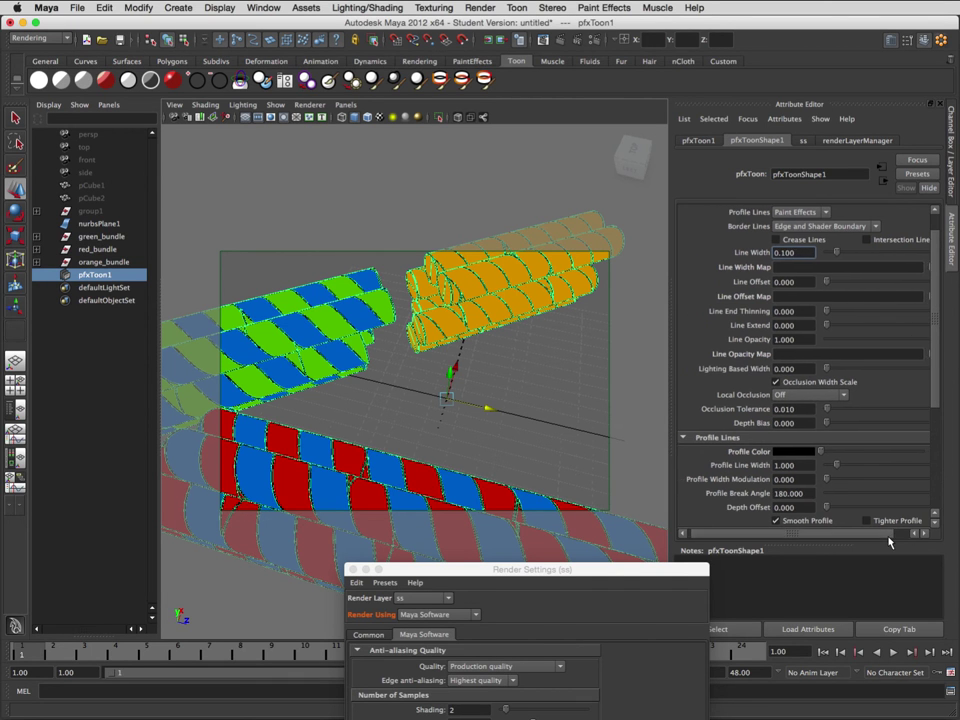
pyautogui.hscroll(1, 880, 533)
pyautogui.click(866, 521)
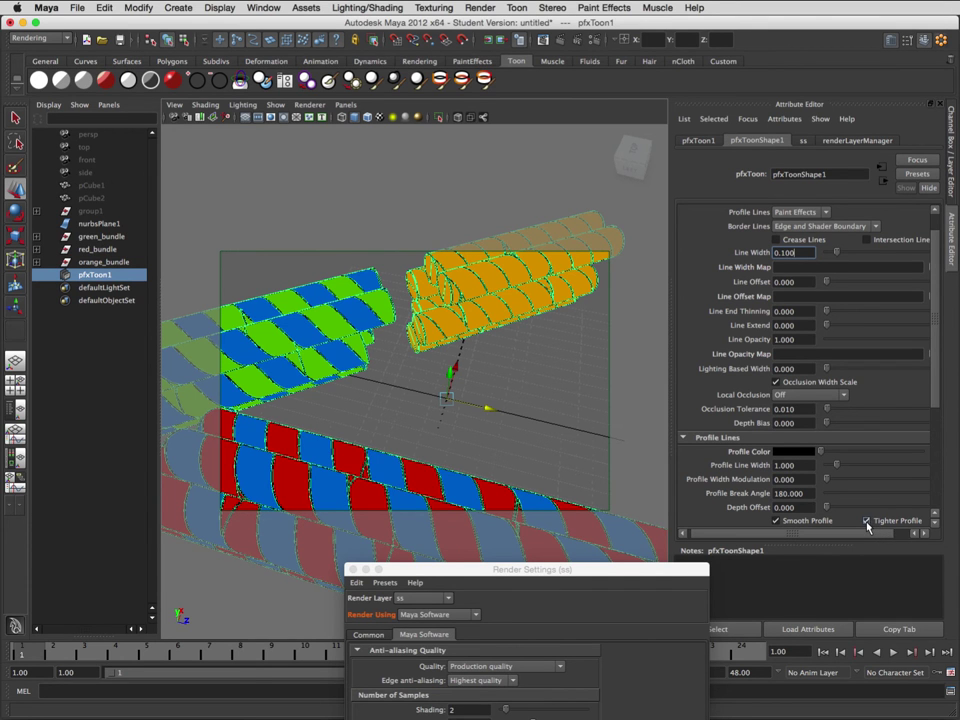
pyautogui.click(560, 42)
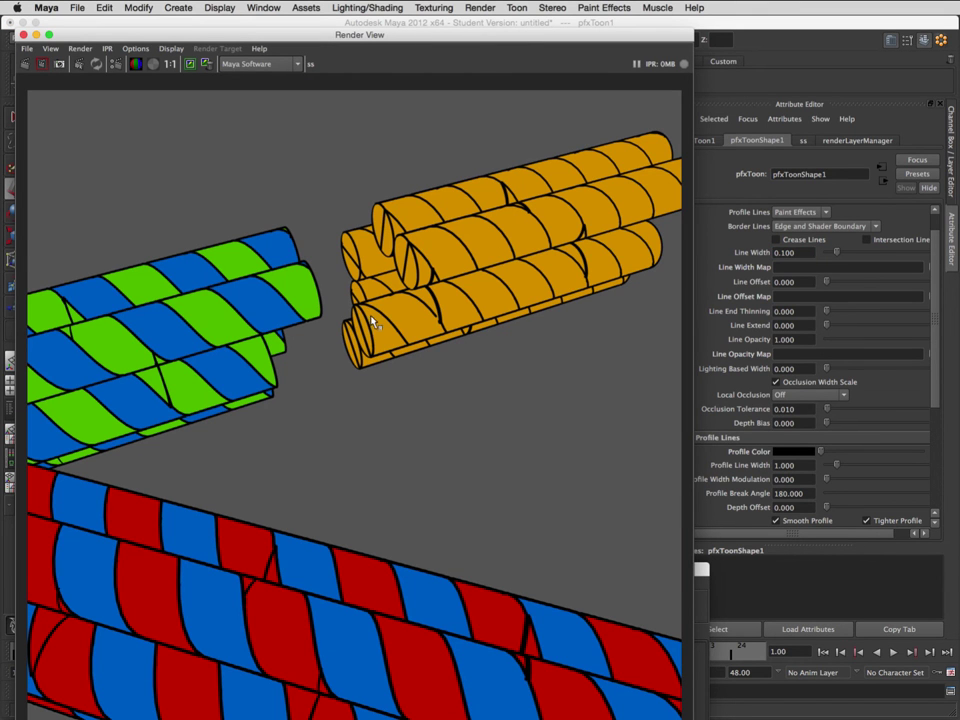
# - Close the test render and set the toon Line Width to 0.150
pyautogui.click(23, 35)
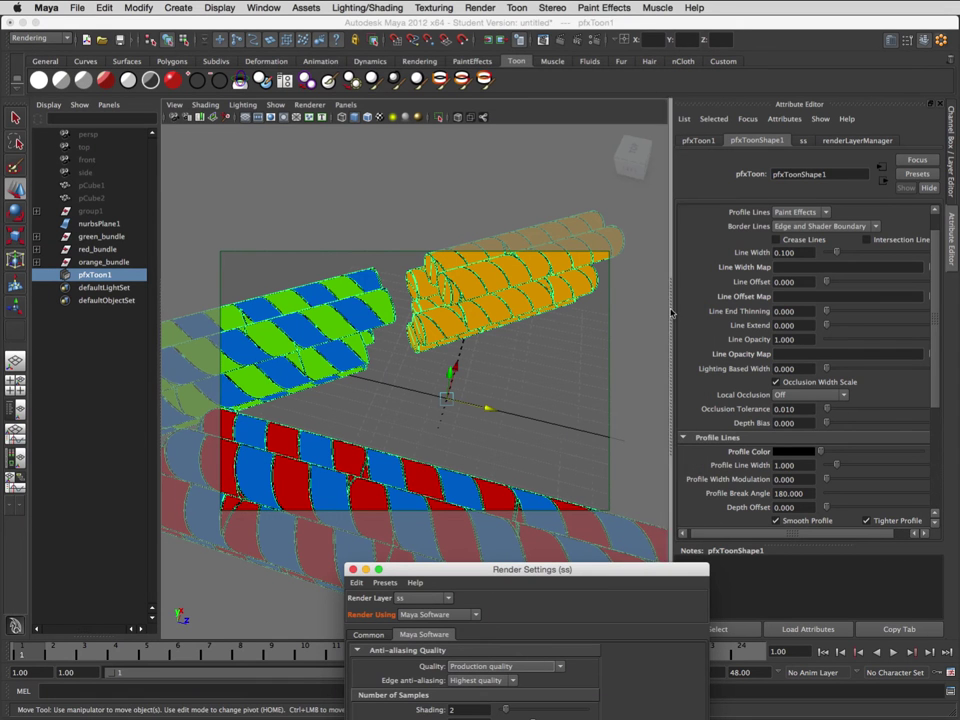
pyautogui.click(803, 255)
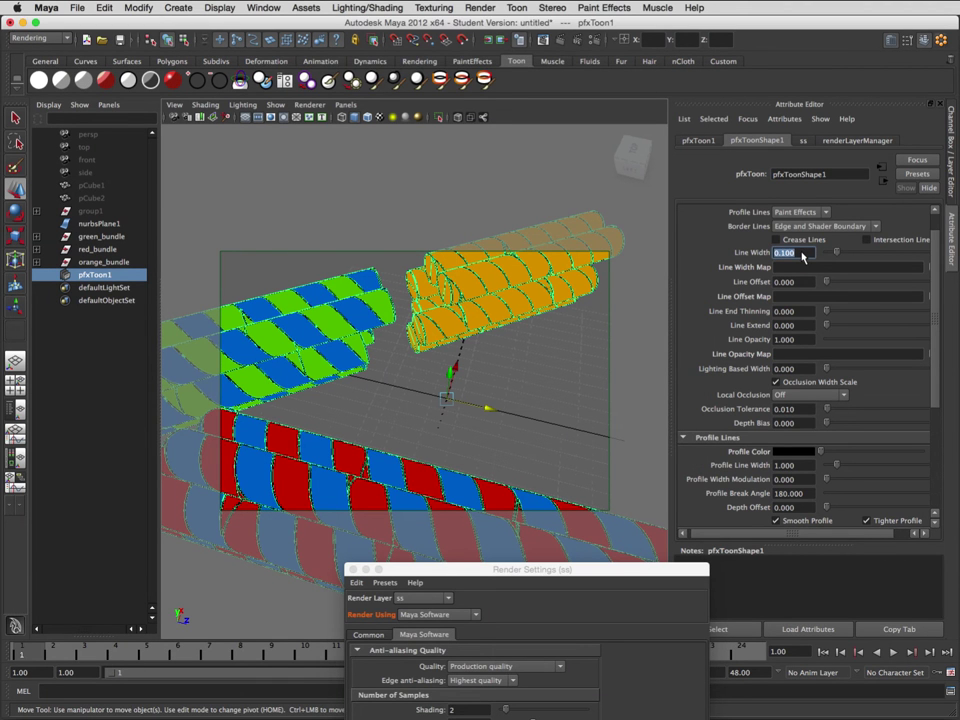
pyautogui.click(803, 255)
pyautogui.write('50')
pyautogui.press('Return')
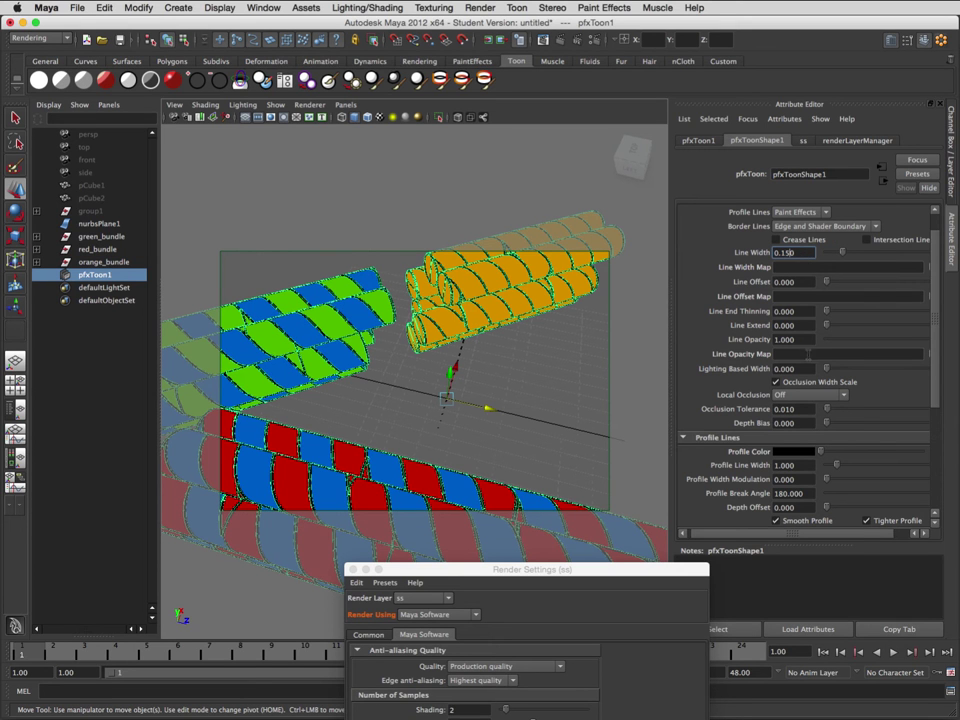
# - Expand and collapse the Crease Lines and Border Lines sections to review them
pyautogui.moveTo(936, 403); pyautogui.dragTo(948, 508)
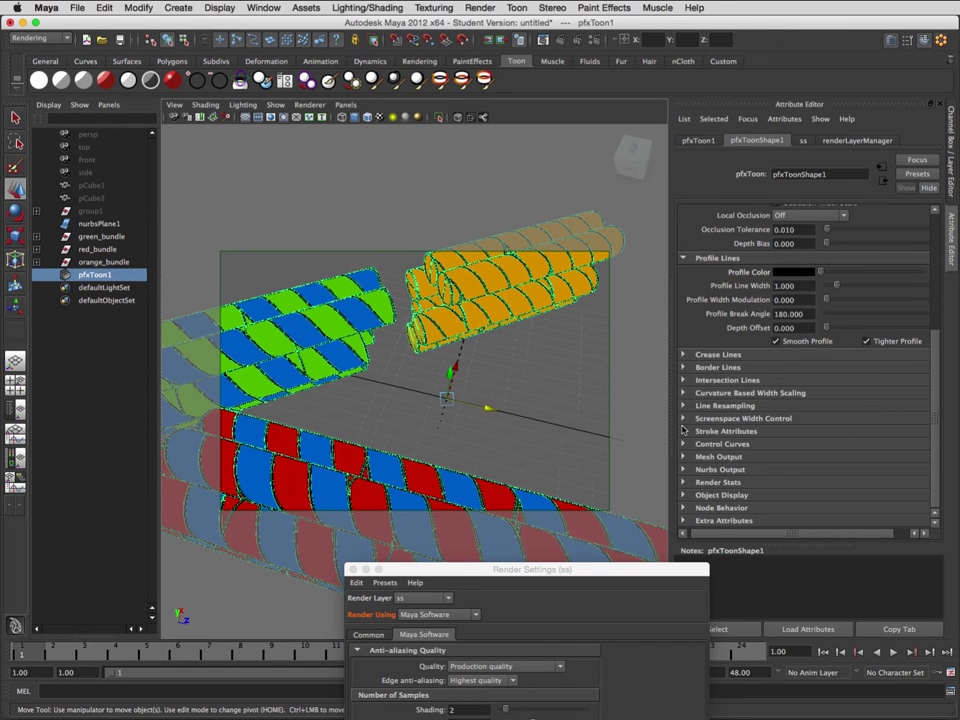
pyautogui.click(684, 355)
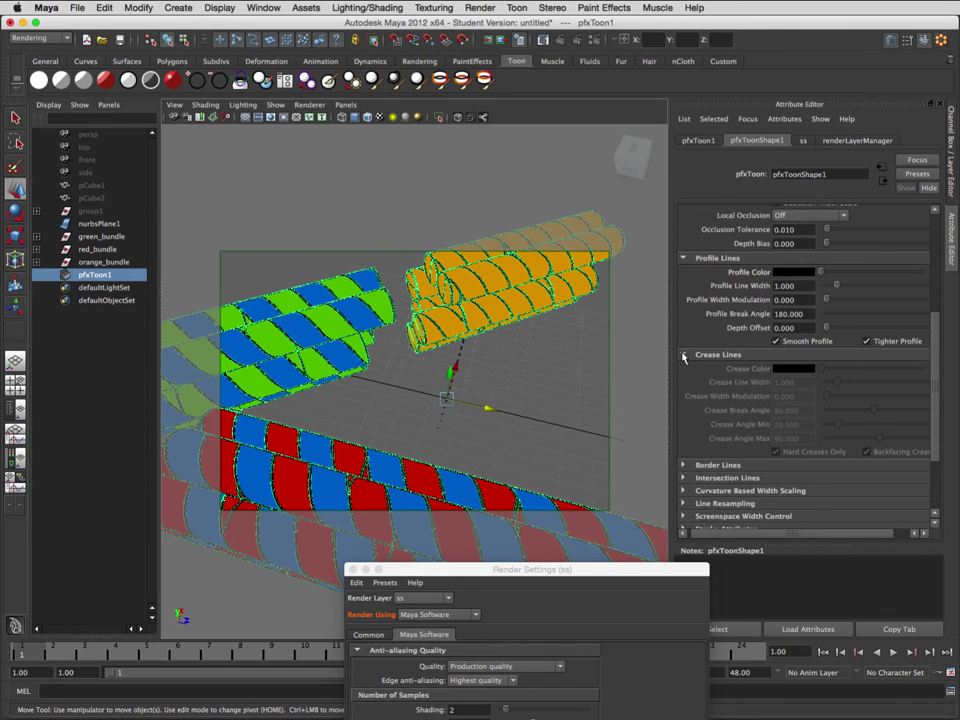
pyautogui.click(684, 355)
pyautogui.click(684, 368)
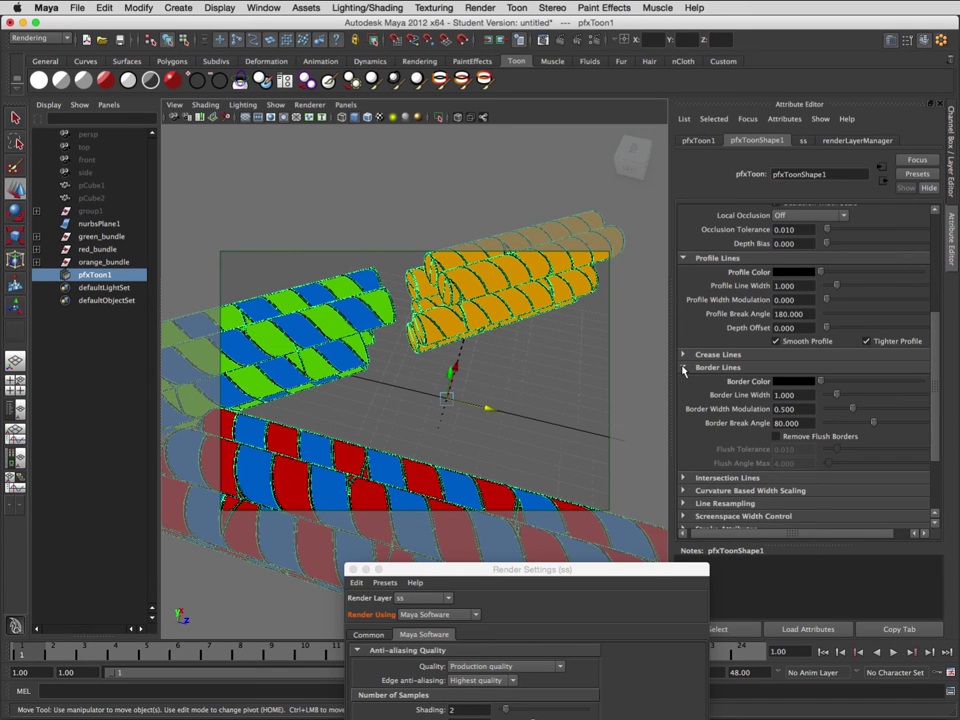
pyautogui.click(684, 368)
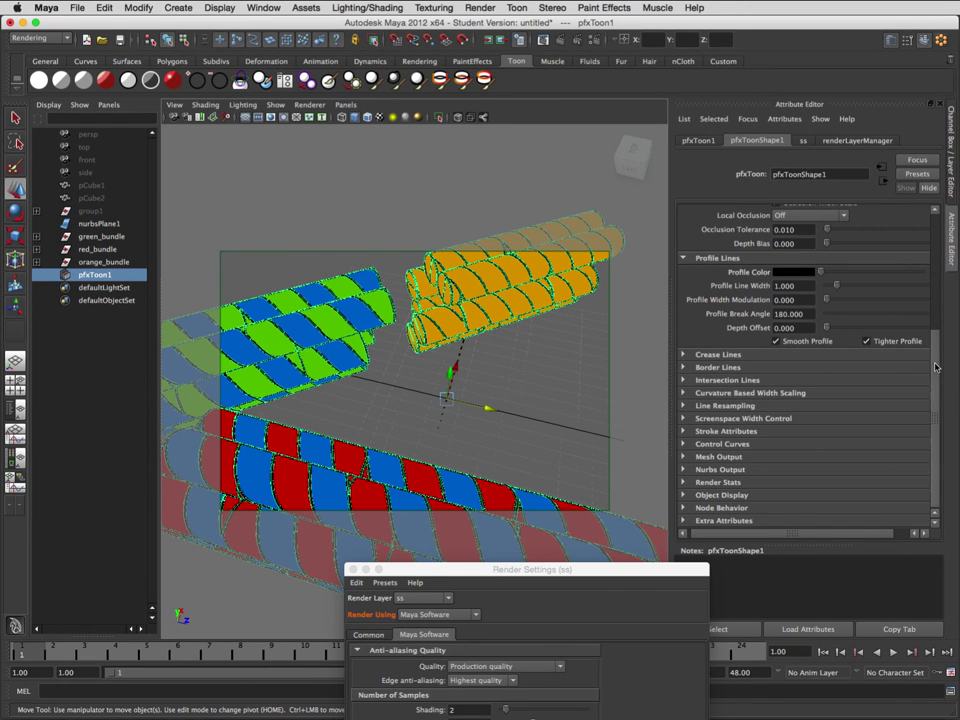
pyautogui.moveTo(936, 367); pyautogui.dragTo(929, 244)
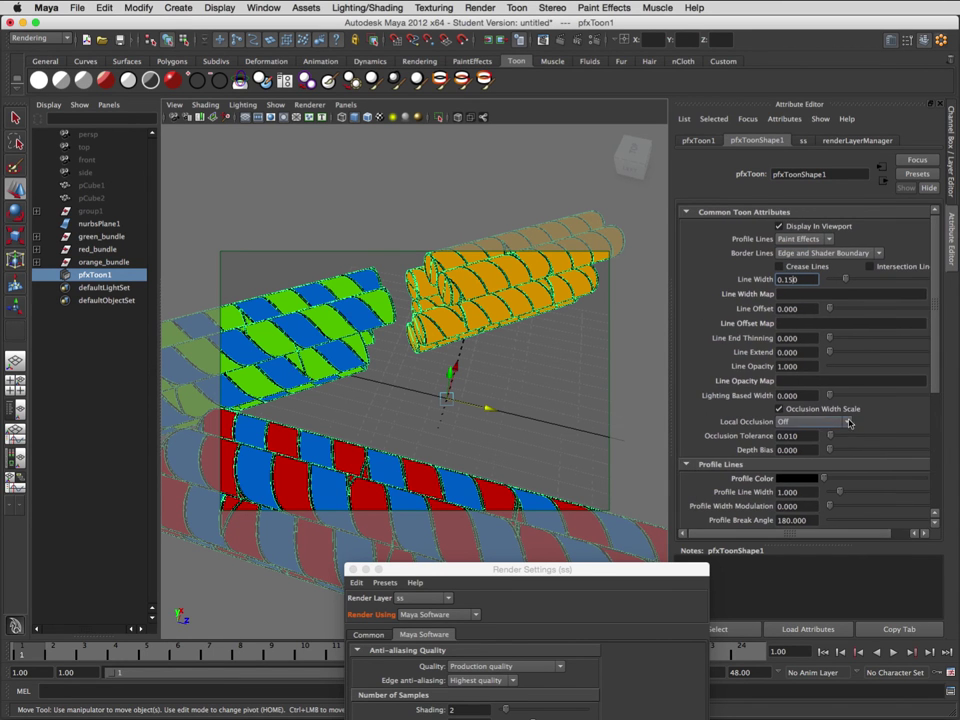
# - Toggle toon outline viewport display off and on, frame all bundles, and move Render Settings aside
pyautogui.scroll(-1, 850, 425)
pyautogui.scroll(1, 850, 425)
pyautogui.click(780, 227)
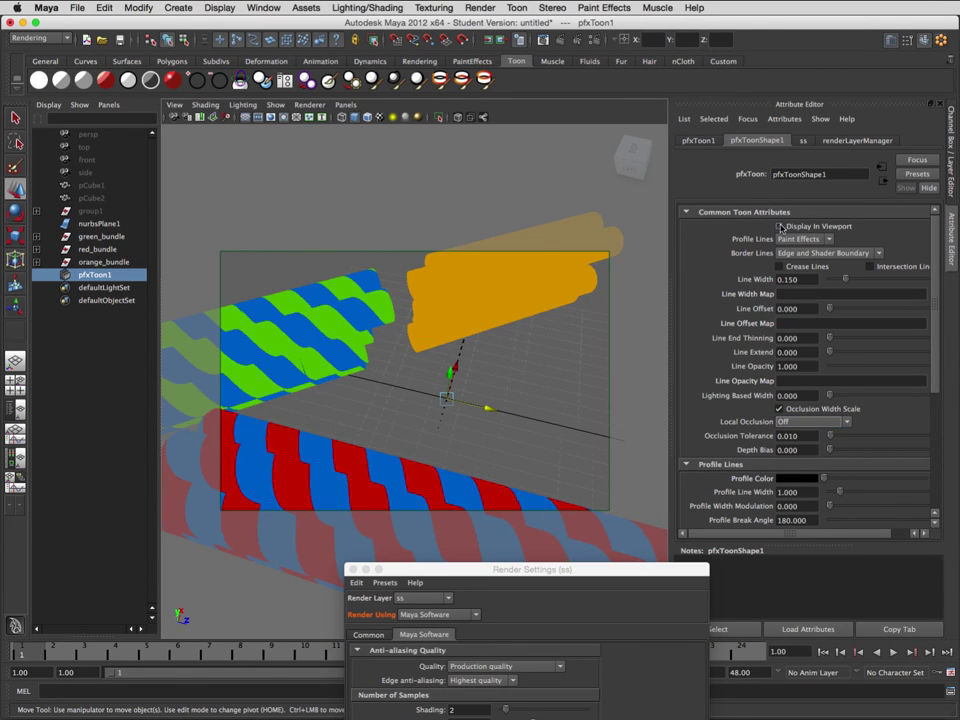
pyautogui.click(781, 227)
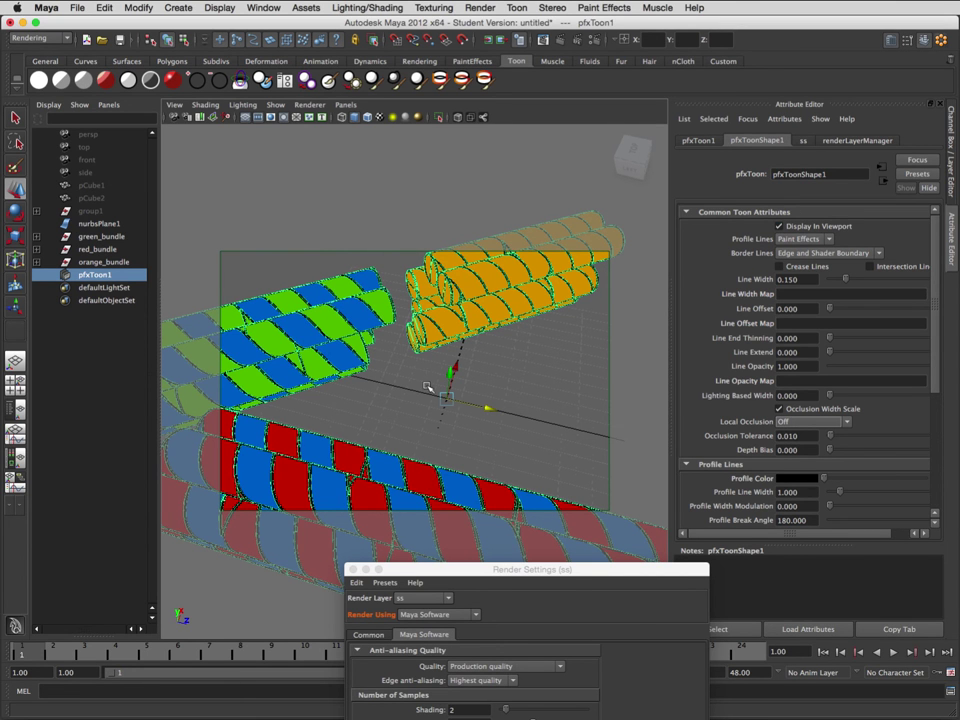
pyautogui.press('a')
pyautogui.moveTo(375, 574); pyautogui.dragTo(488, 361)
# - Close Render Settings, then orbit and dolly out so the bundles sit small in frame
pyautogui.click(466, 356)
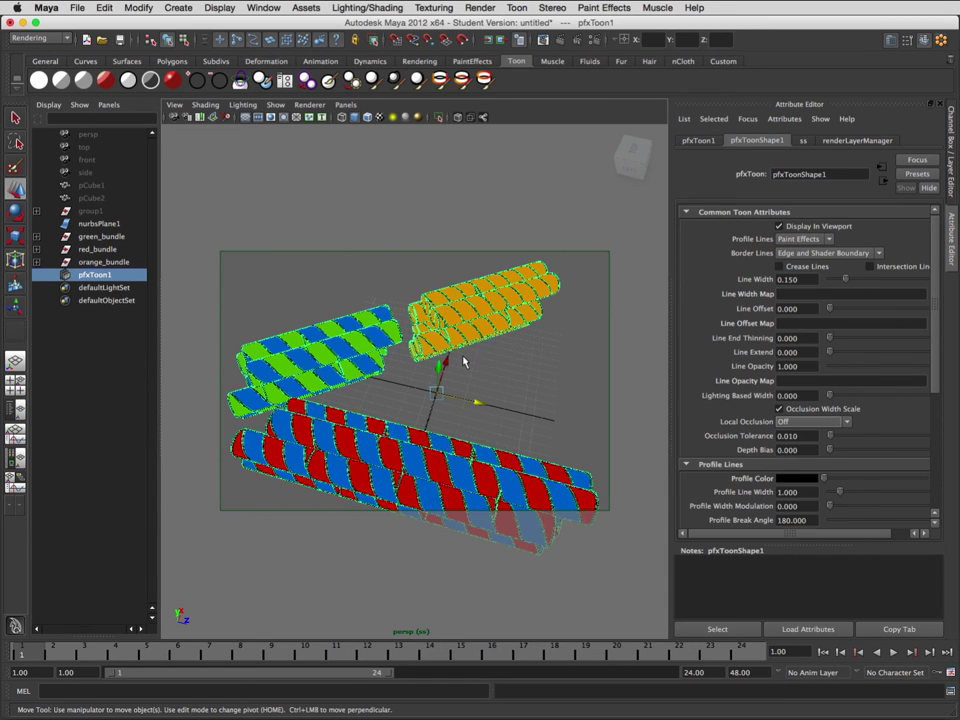
pyautogui.keyDown('alt'); pyautogui.moveTo(400, 218); pyautogui.dragTo(556, 358); pyautogui.keyUp('alt')
pyautogui.scroll(-5, 516, 382)
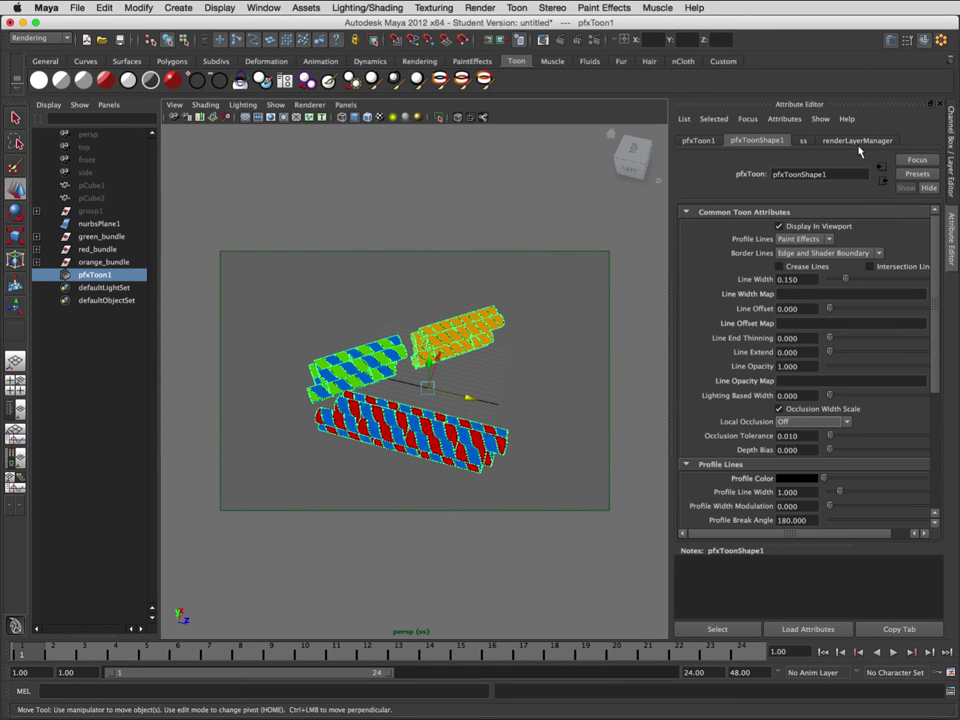
pyautogui.click(908, 41)
pyautogui.click(908, 41)
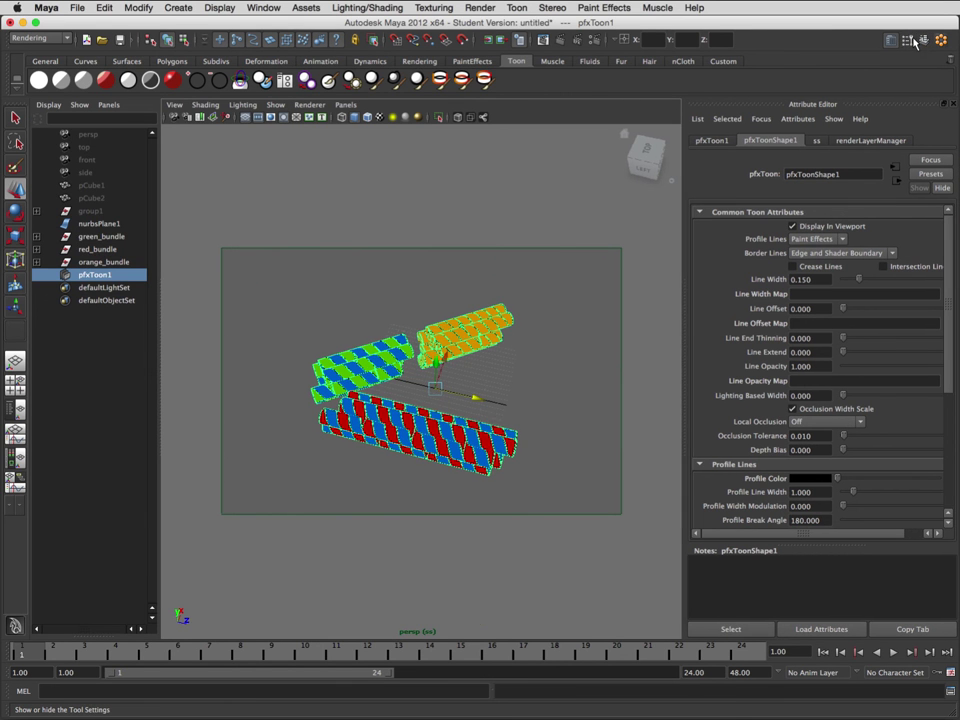
# - Show the Channel Box/Layer Editor and make the ao render layer current
pyautogui.click(910, 41)
pyautogui.click(910, 41)
pyautogui.click(891, 41)
pyautogui.click(924, 41)
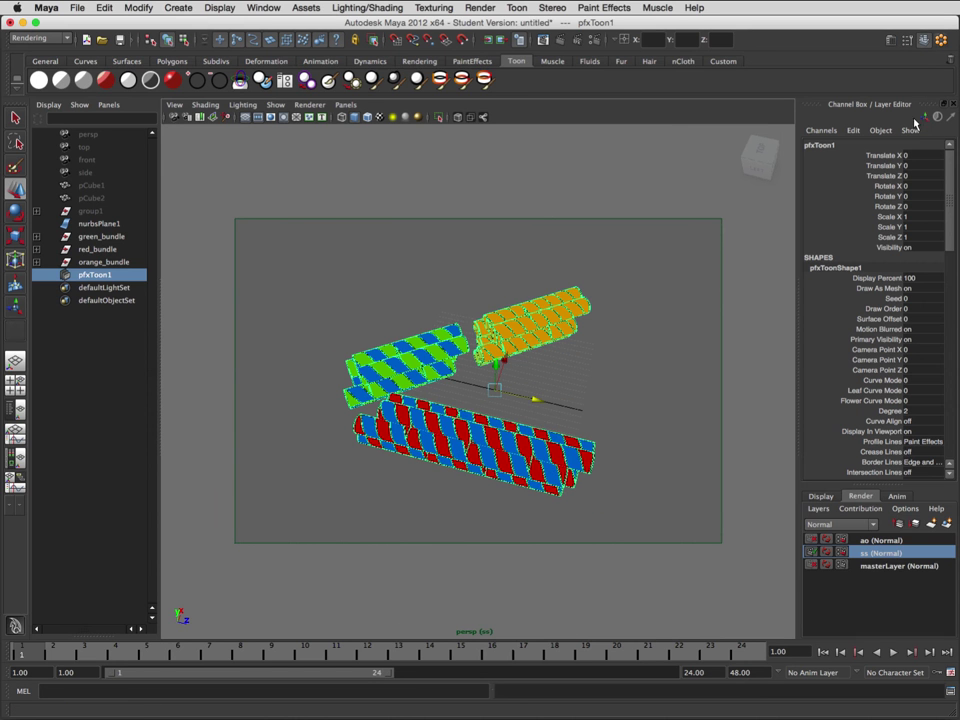
pyautogui.click(882, 541)
pyautogui.click(884, 553)
pyautogui.click(881, 541)
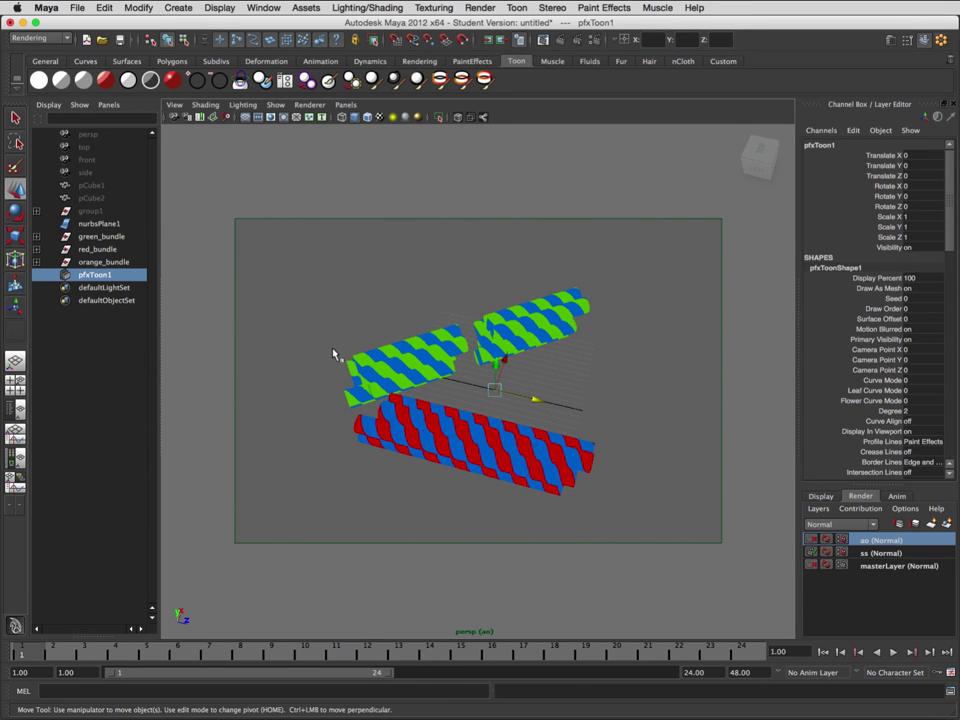